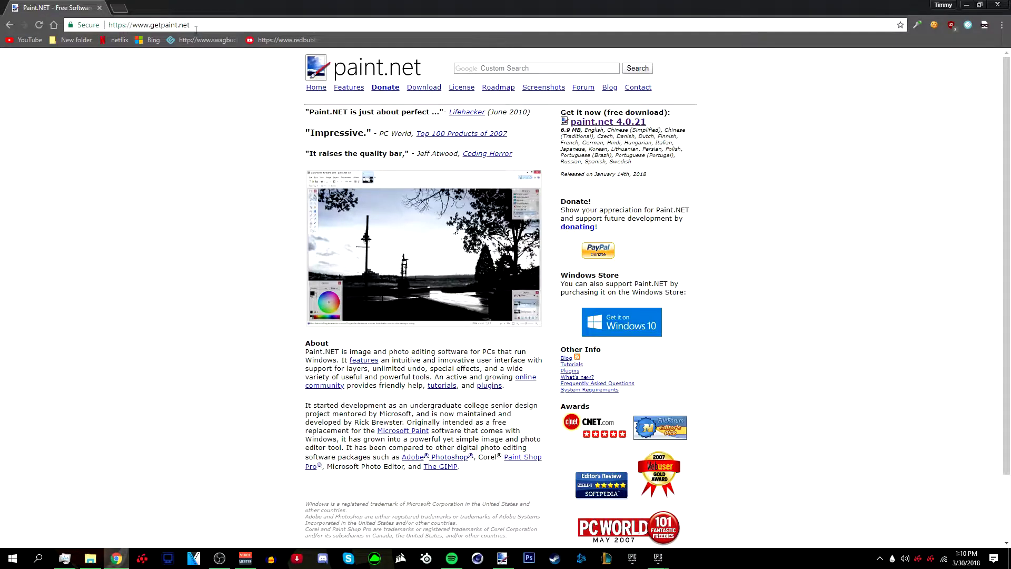
# Step: Go to the dotPDN download page and start the paint.net 4.0.21 download
pyautogui.click(195, 27)
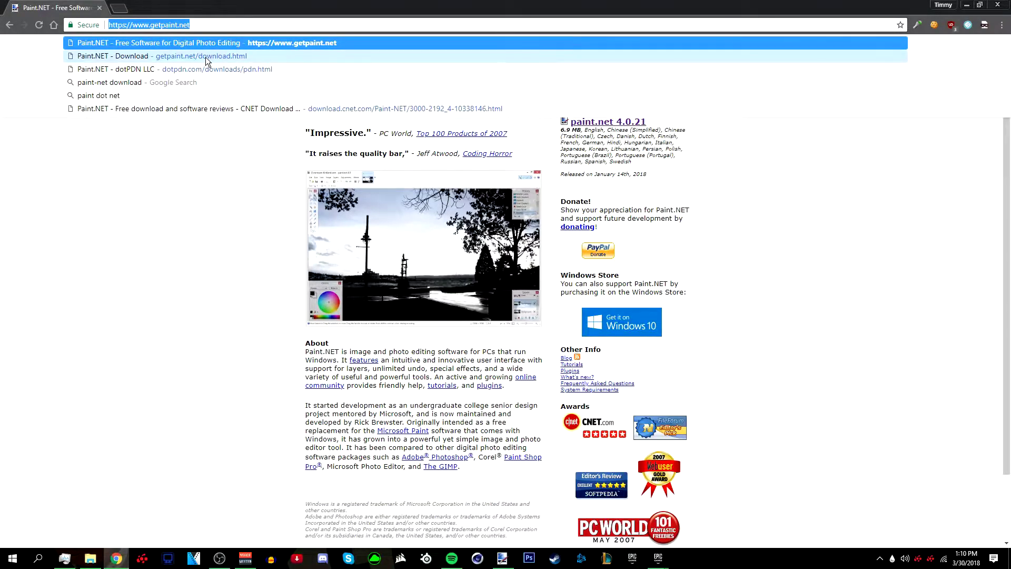
pyautogui.click(544, 119)
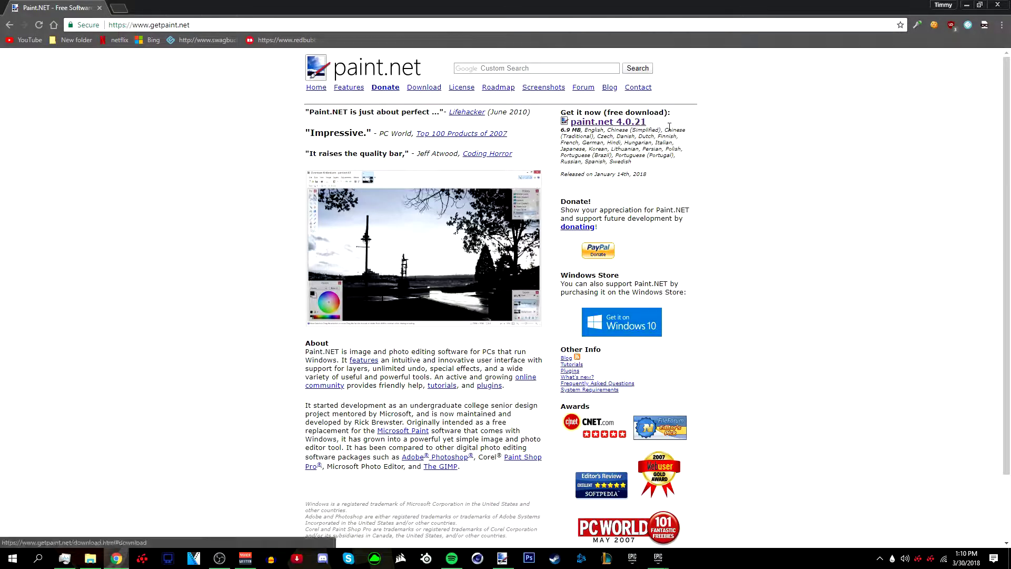
pyautogui.click(610, 125)
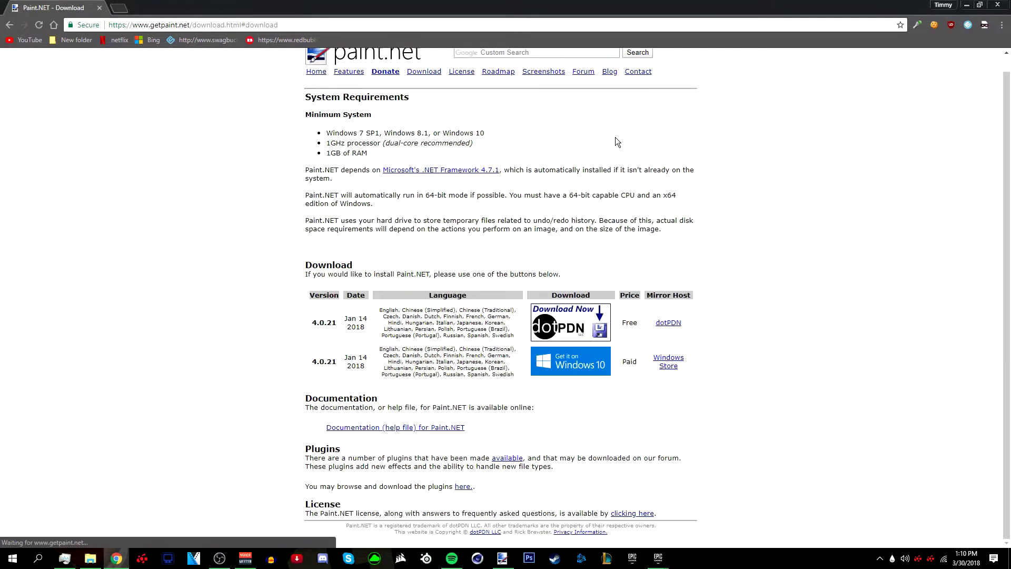
pyautogui.click(584, 318)
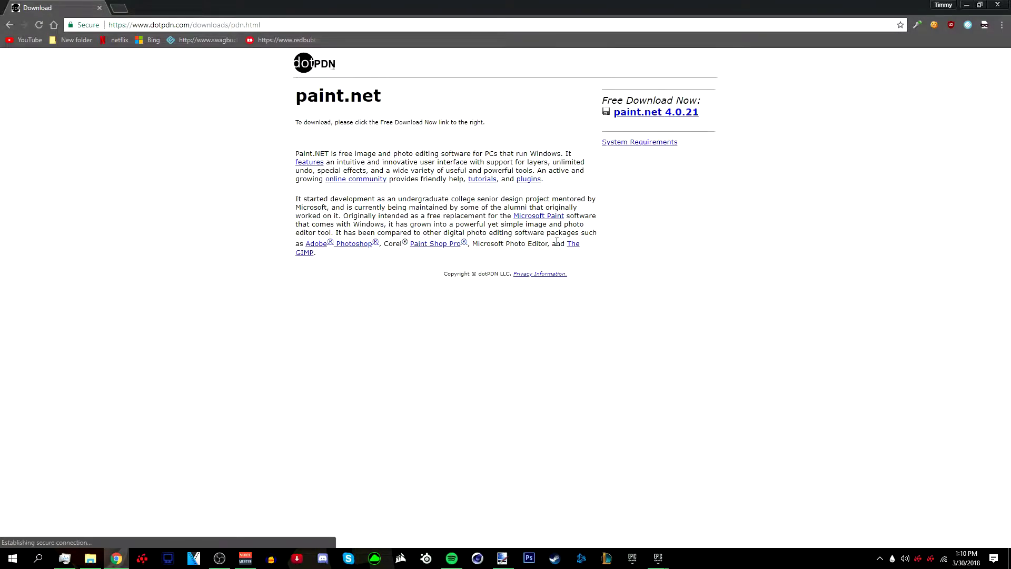
pyautogui.click(644, 112)
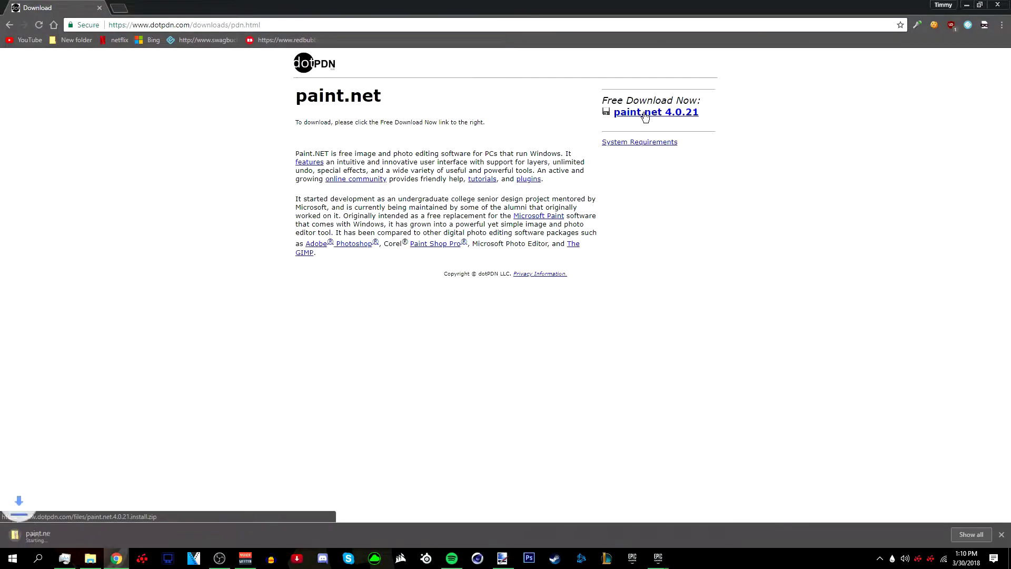
# Step: Cancel the download and bring the installed paint.net window forward
pyautogui.click(112, 532)
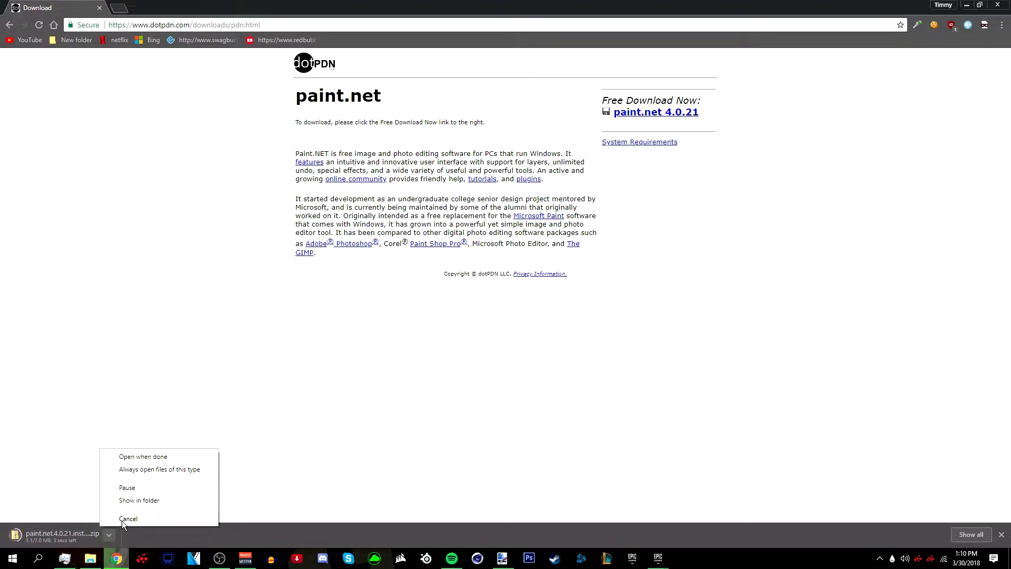
pyautogui.click(122, 520)
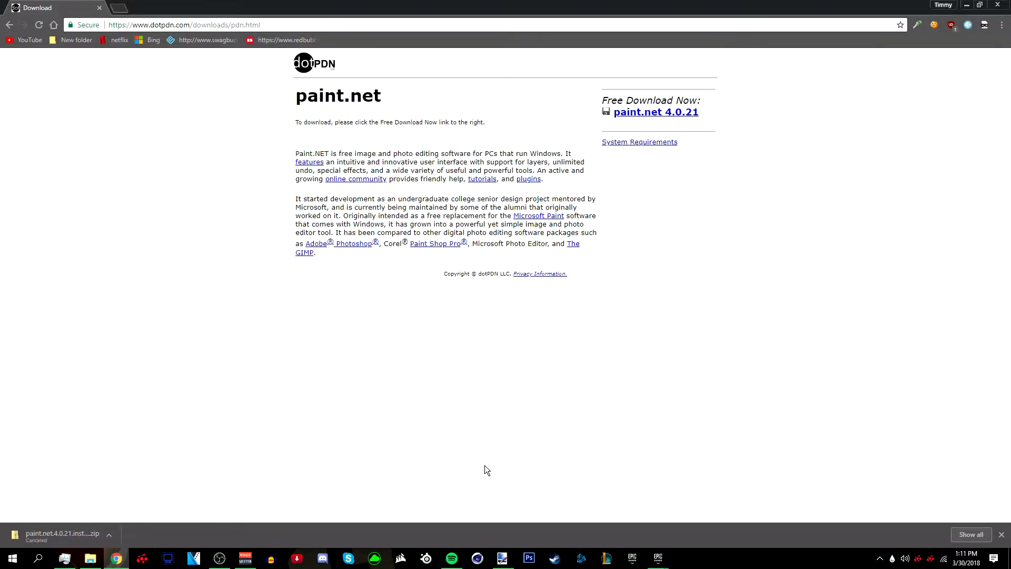
pyautogui.click(502, 561)
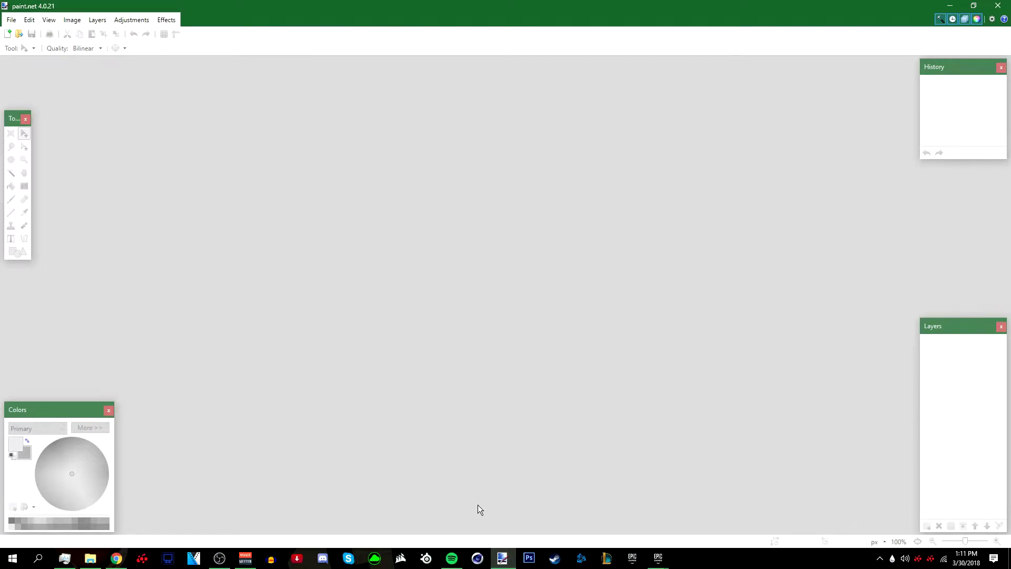
# Step: Create a new 1000 × 1000 pixel image
pyautogui.click(502, 557)
pyautogui.click(502, 557)
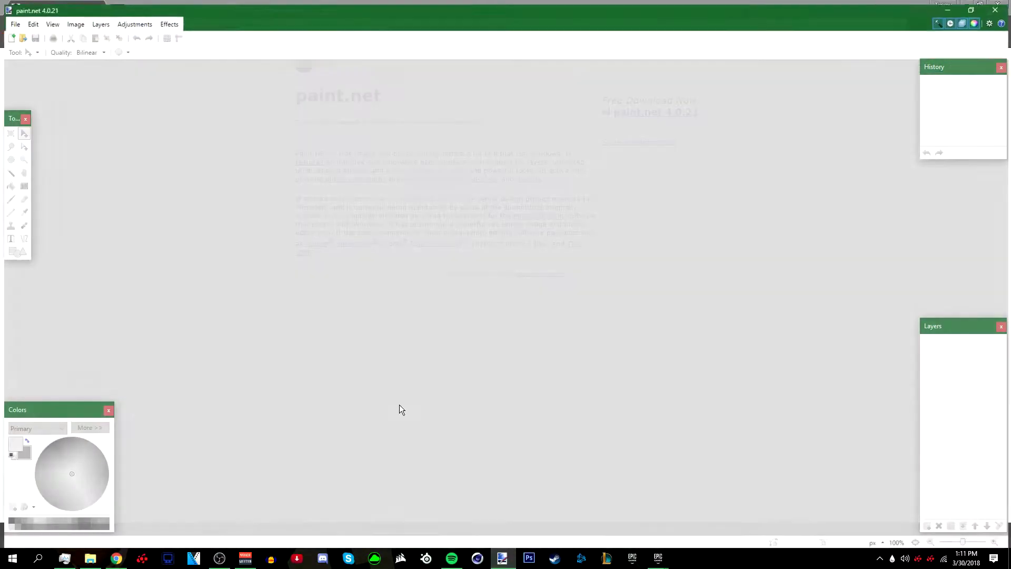
pyautogui.click(11, 20)
pyautogui.click(16, 32)
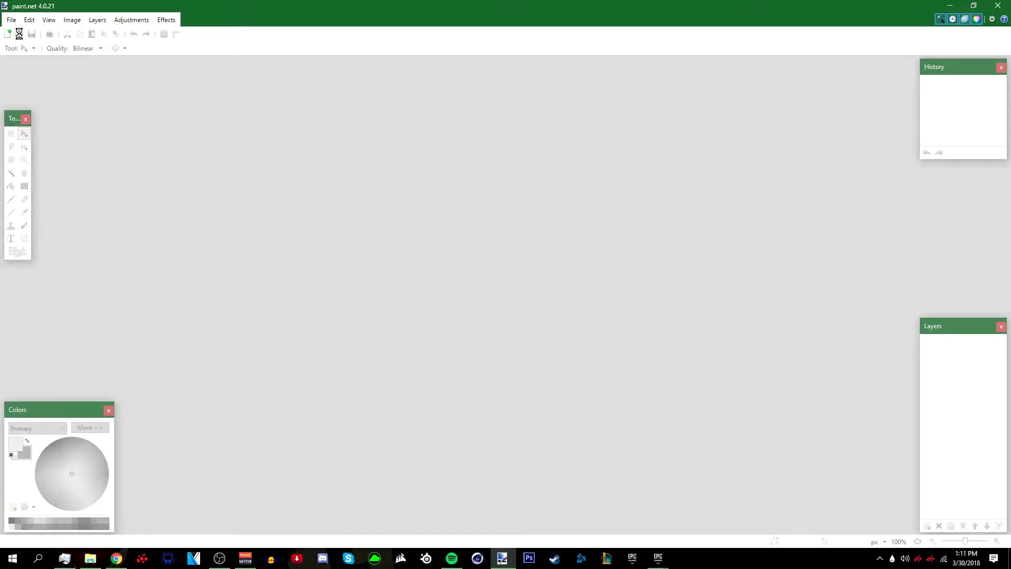
pyautogui.write('1000')
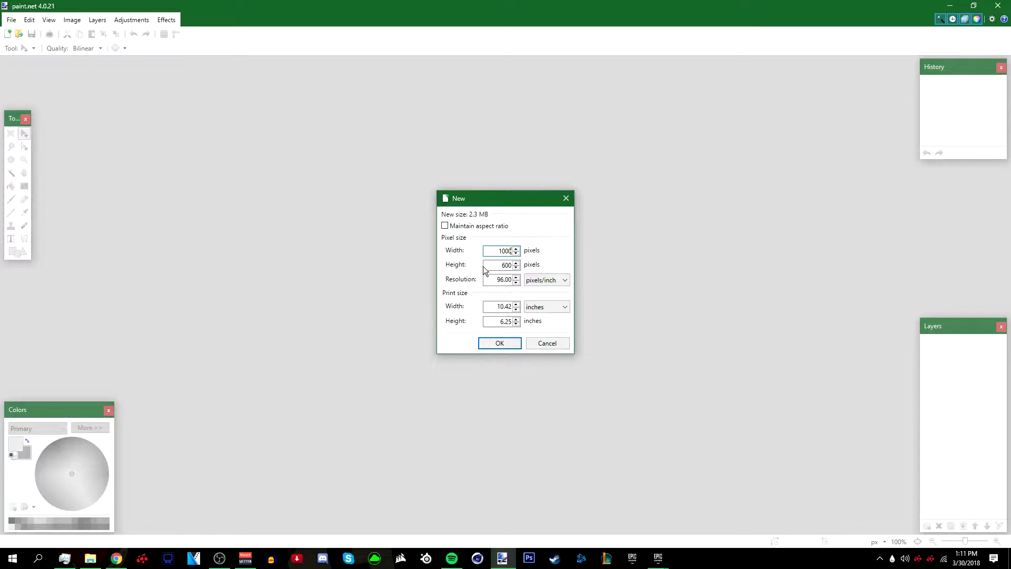
pyautogui.press('Tab')
pyautogui.write('1000')
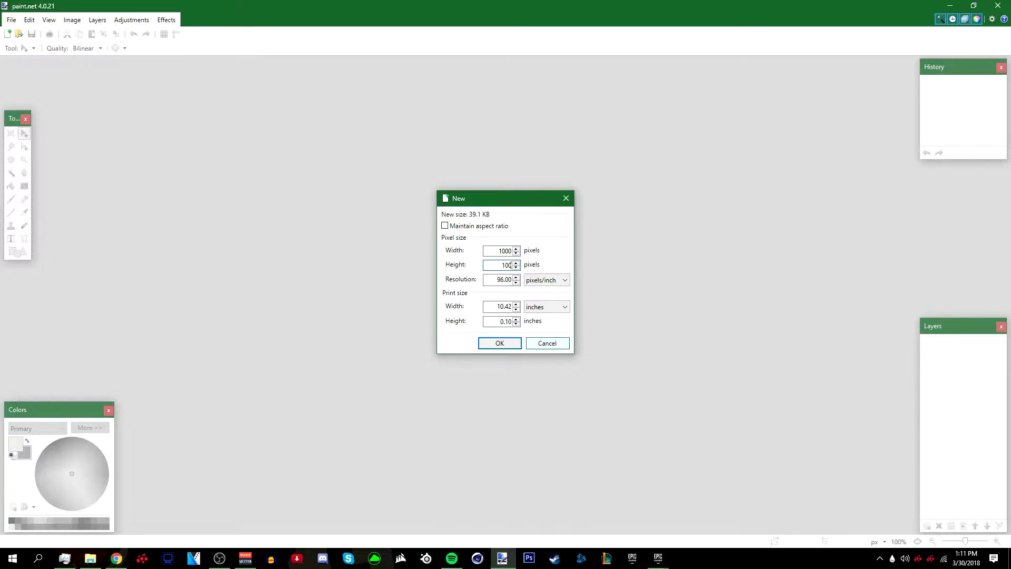
pyautogui.hotkey('shift', 'Tab')
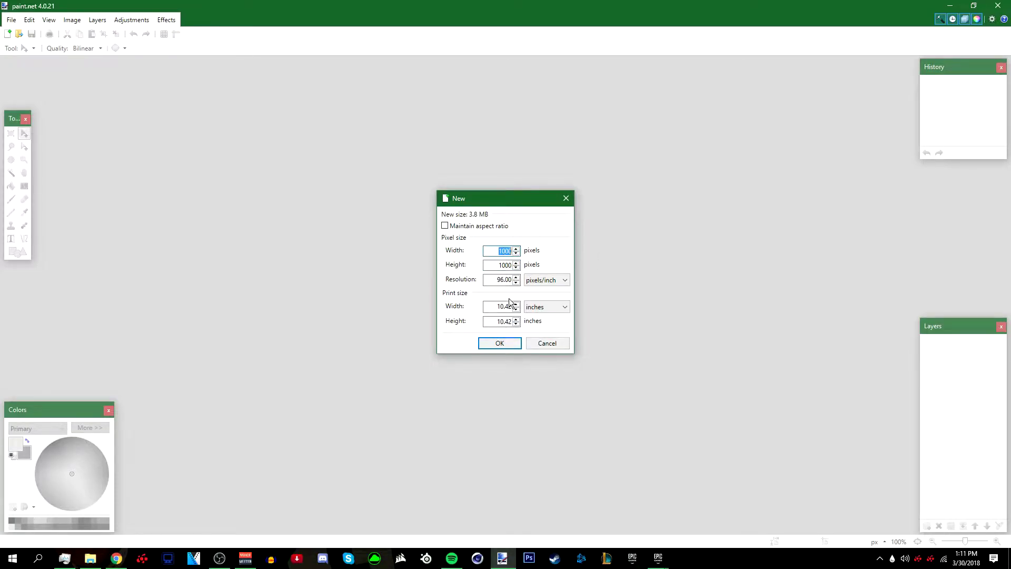
pyautogui.click(503, 343)
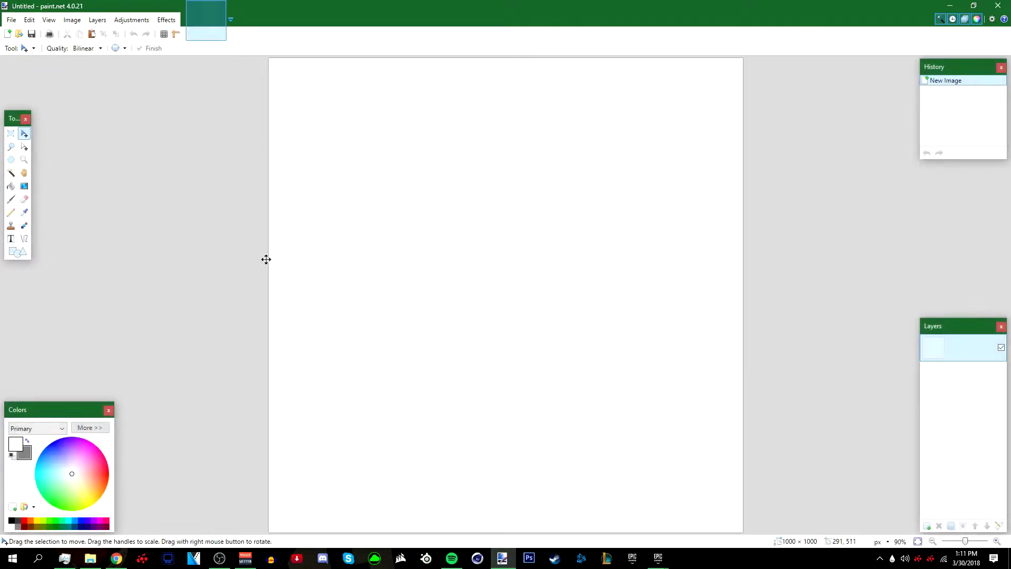
# Step: Cut away the white background with the Magic Wand, leaving a transparent canvas
pyautogui.click(11, 173)
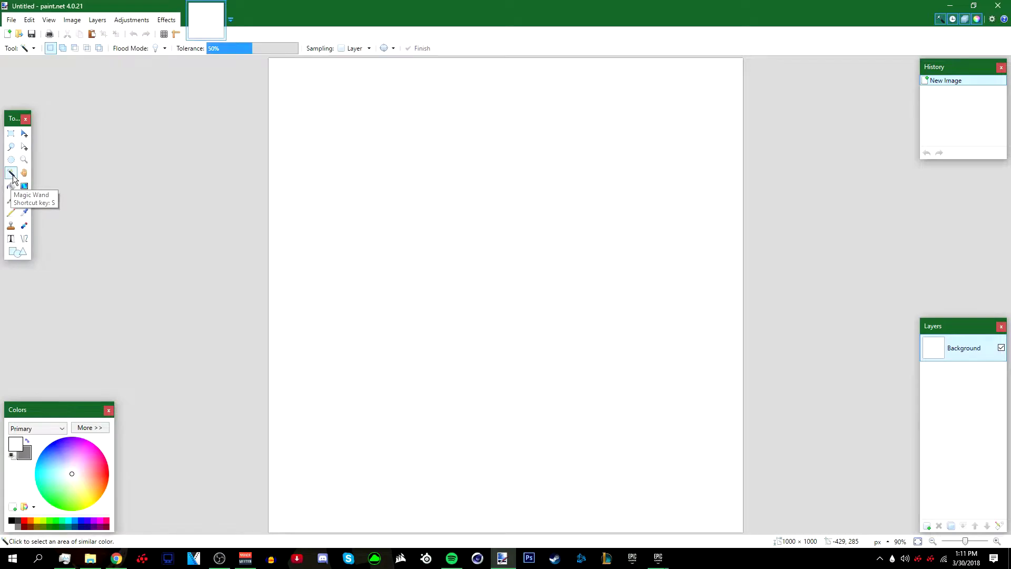
pyautogui.click(466, 192)
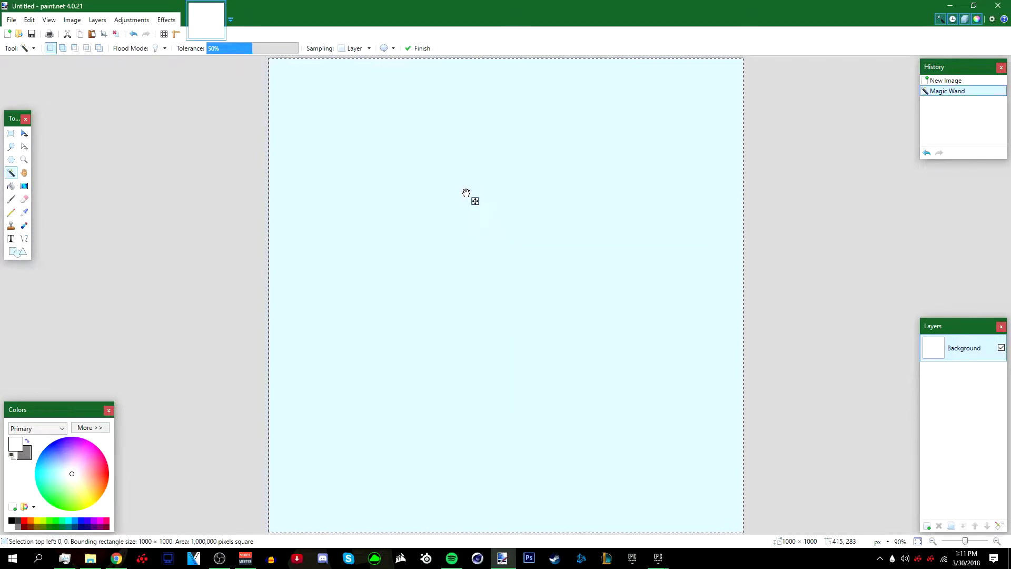
pyautogui.hotkey('ctrl', 'x')
pyautogui.click(24, 135)
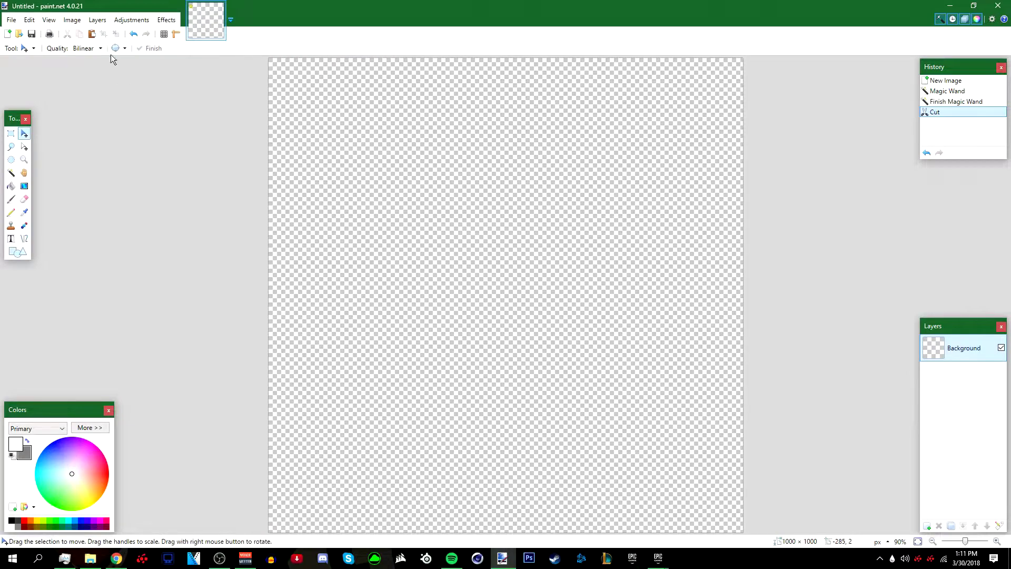
# Step: Browse to the Downloads\Tutorial folder in the Open dialog
pyautogui.click(20, 36)
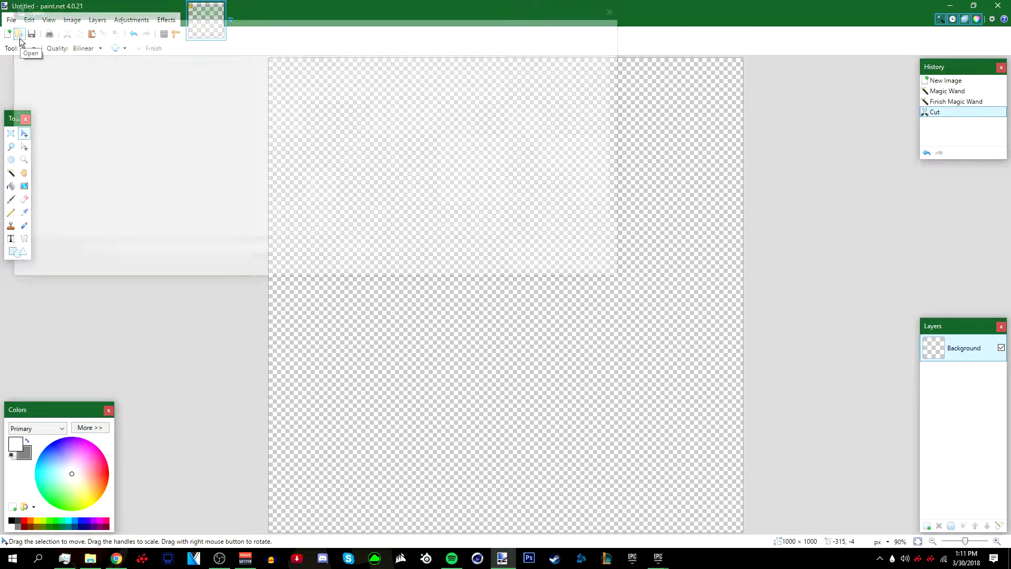
pyautogui.click(48, 167)
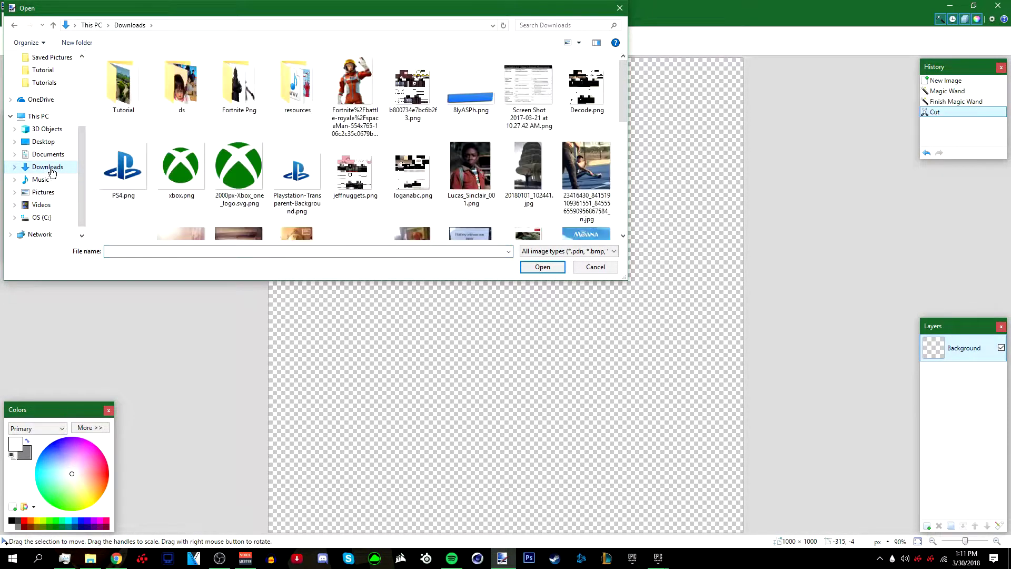
pyautogui.doubleClick(130, 111)
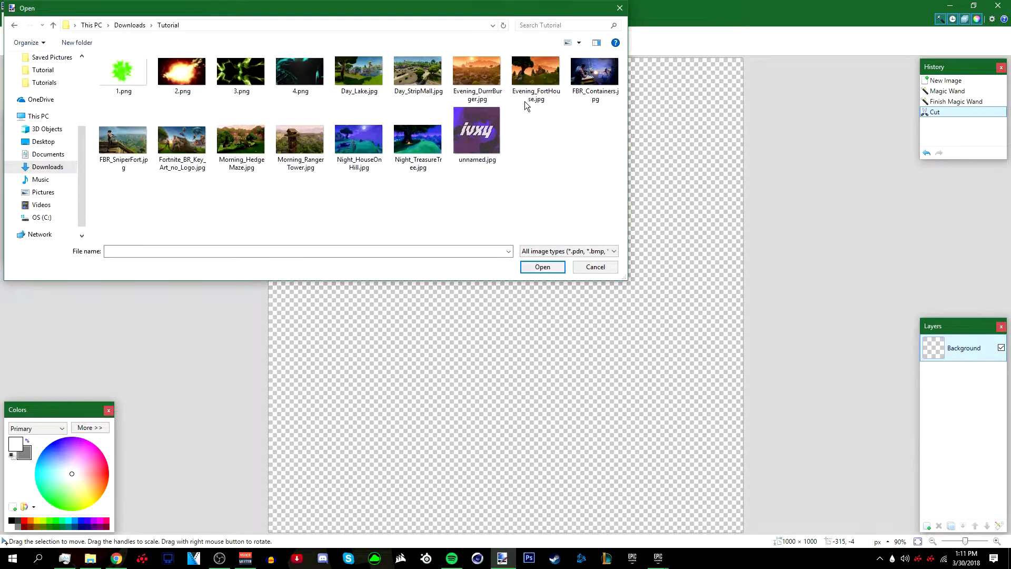
pyautogui.moveTo(406, 6); pyautogui.dragTo(439, 20)
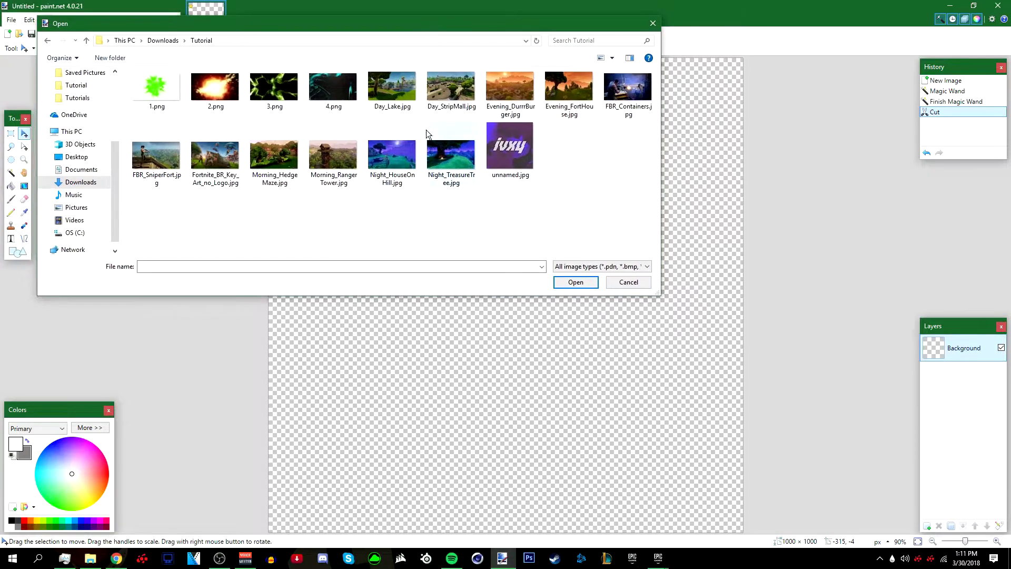
pyautogui.moveTo(454, 164)
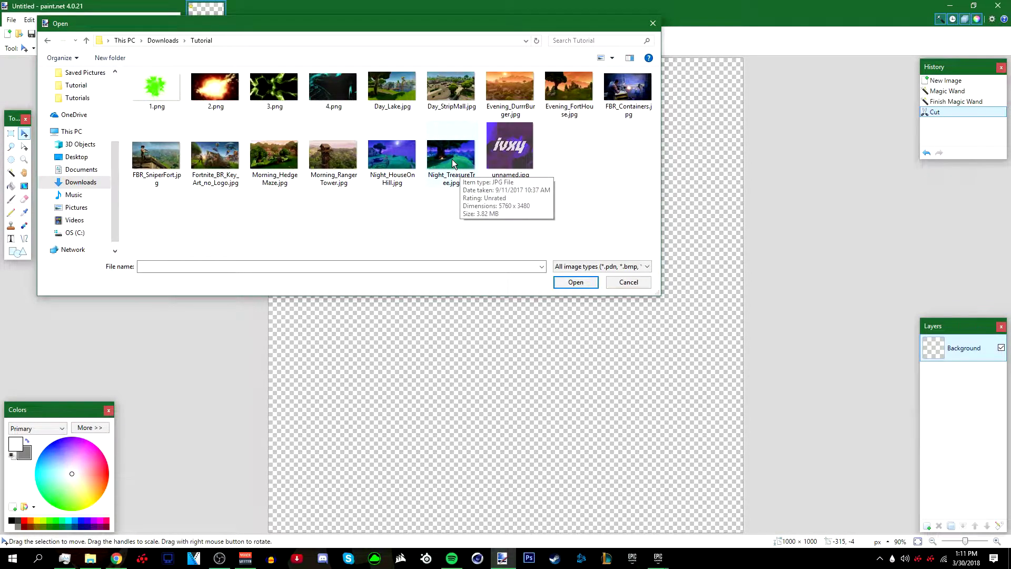
# Step: Open Morning_HedgeMaze.jpg, copy it, and return to the Untitled canvas
pyautogui.click(513, 107)
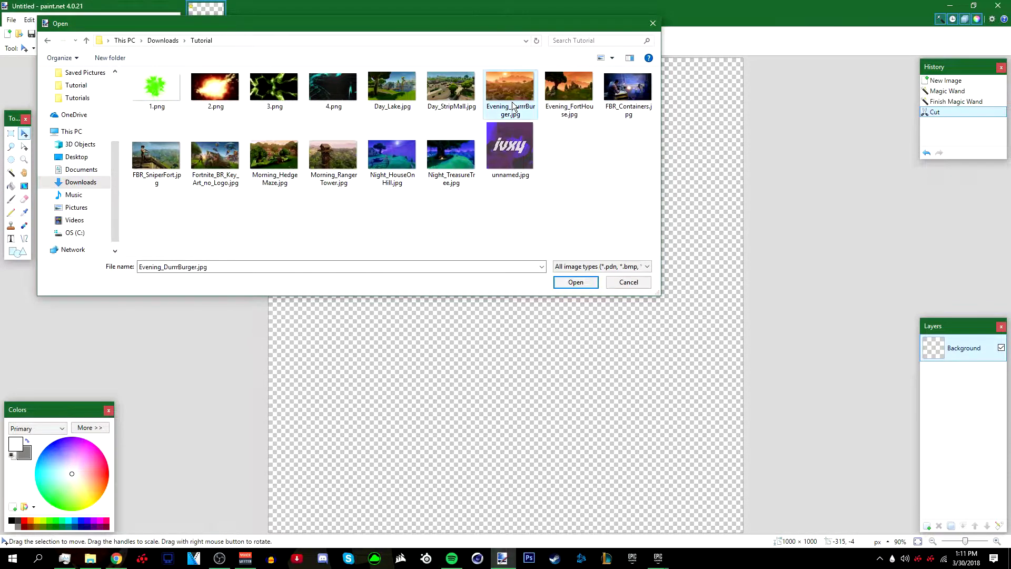
pyautogui.click(308, 177)
pyautogui.click(279, 179)
pyautogui.click(574, 283)
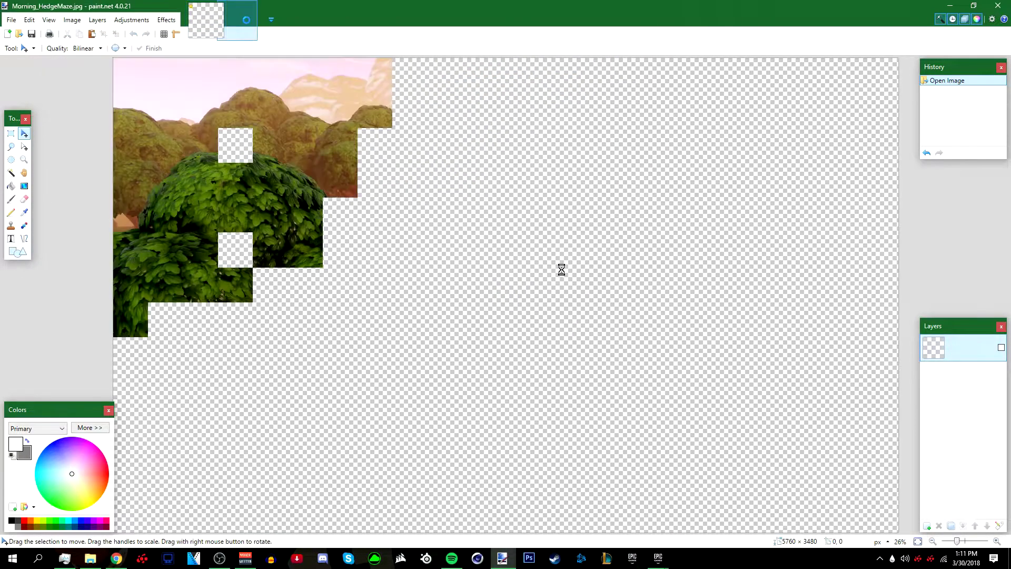
pyautogui.hotkey('ctrl', 'c')
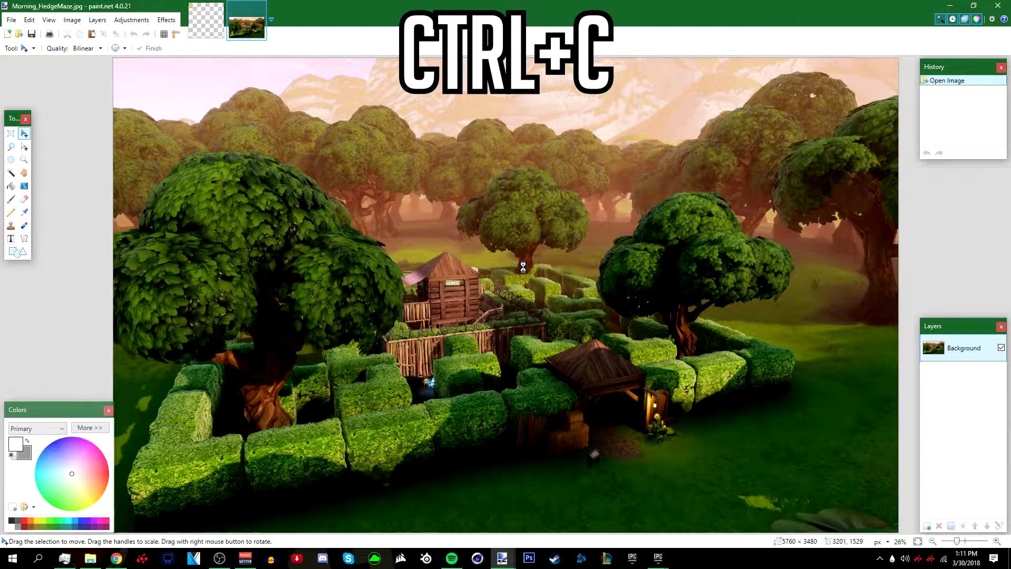
pyautogui.click(190, 33)
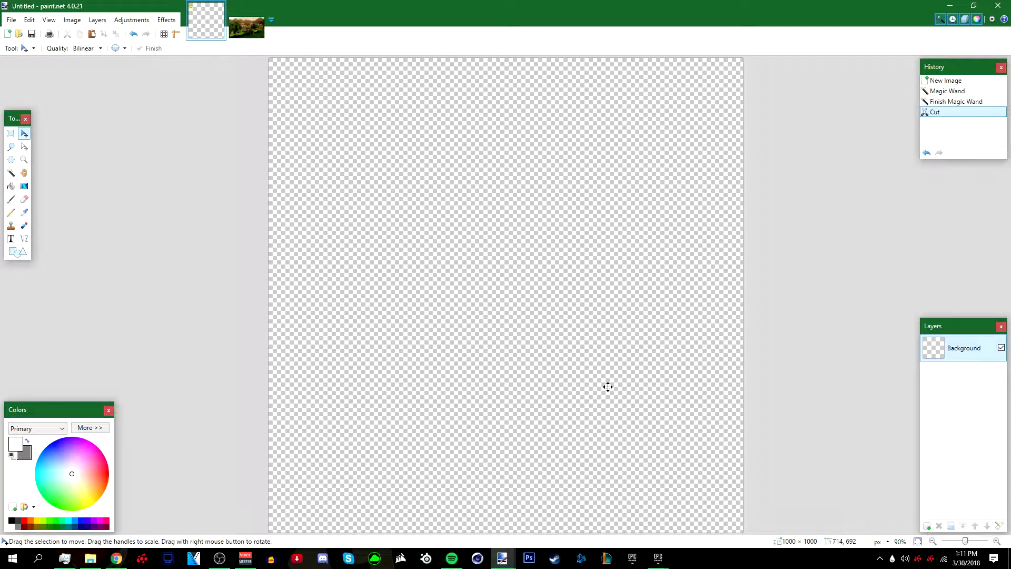
# Step: Paste the hedge-maze photo, keeping the canvas at 1000×1000, and move it up-left
pyautogui.hotkey('ctrl', 'v')
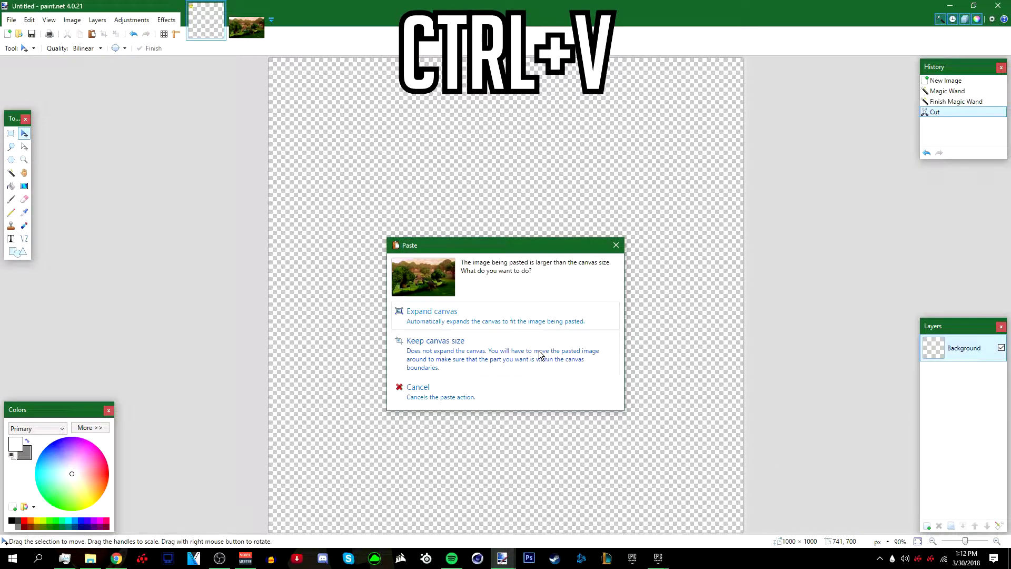
pyautogui.click(539, 354)
pyautogui.scroll(-2, 549, 368)
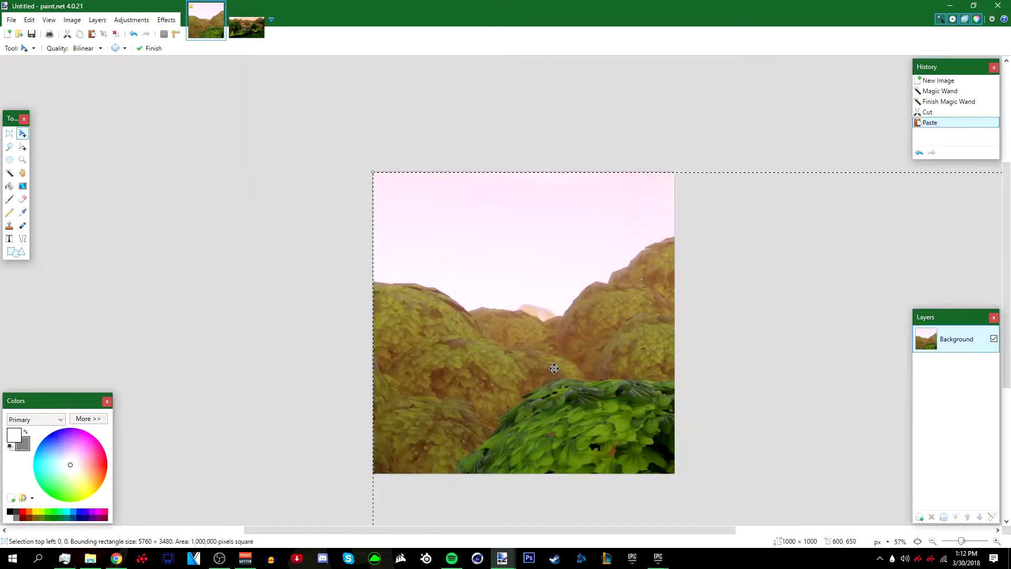
pyautogui.scroll(-2, 597, 368)
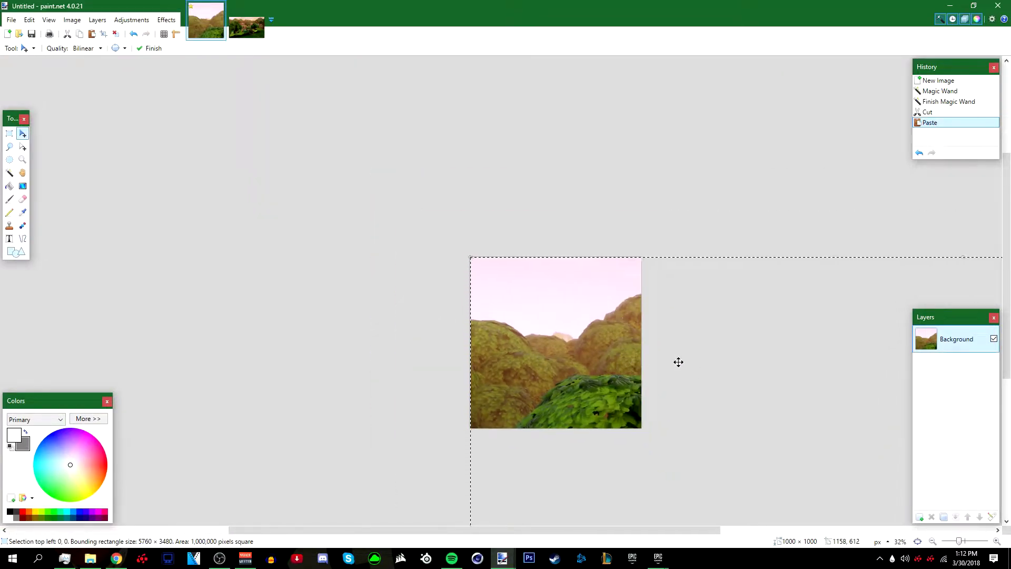
pyautogui.scroll(-1, 698, 380)
pyautogui.moveTo(709, 529); pyautogui.dragTo(770, 528)
pyautogui.scroll(-2, 779, 385)
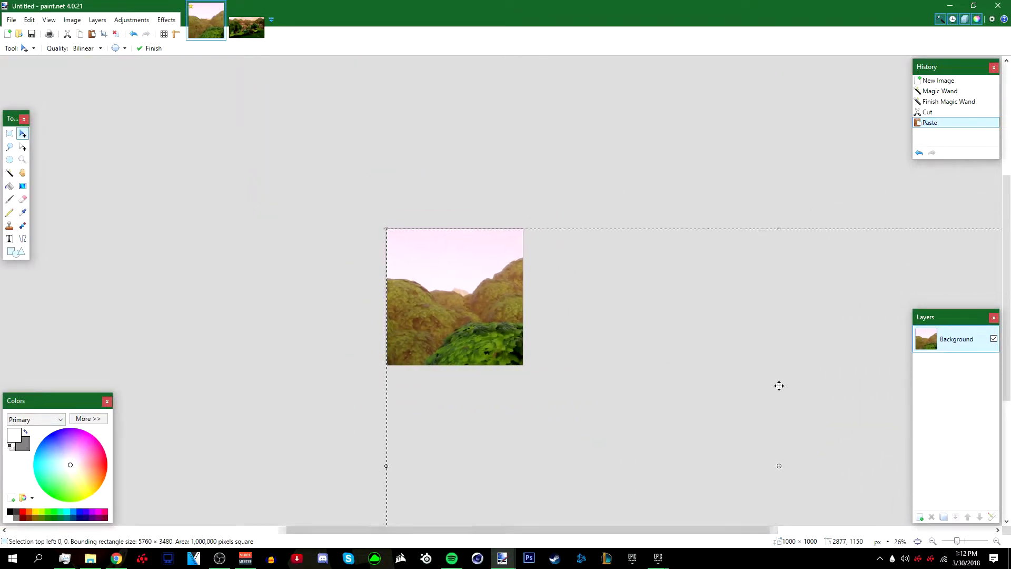
pyautogui.scroll(-2, 781, 416)
pyautogui.moveTo(790, 442); pyautogui.dragTo(620, 328)
# Step: Shrink the photo to cover the square canvas, deselect, and add Layer 2
pyautogui.scroll(2, 582, 330)
pyautogui.scroll(-1, 409, 253)
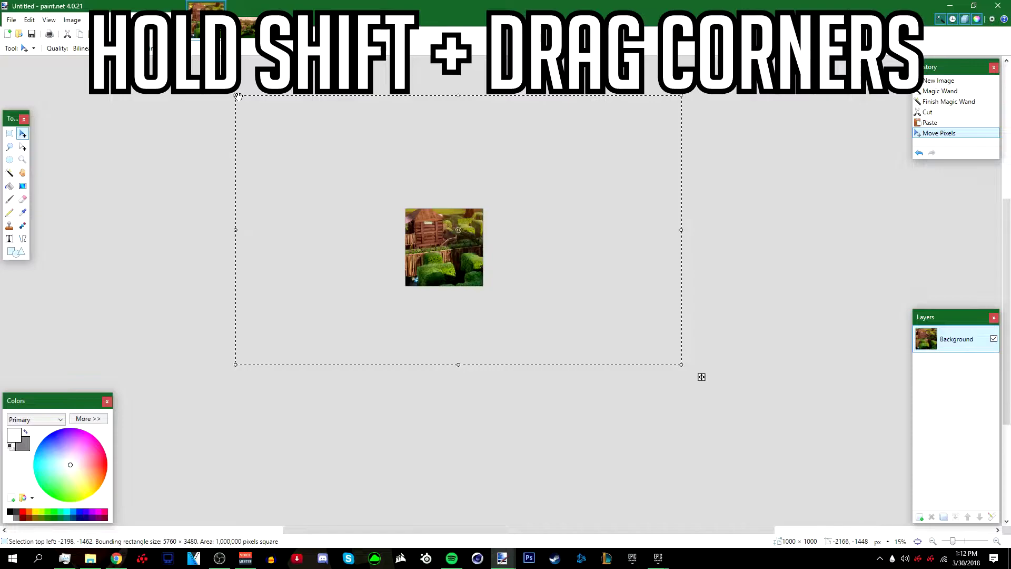
pyautogui.moveTo(238, 96); pyautogui.dragTo(355, 167)
pyautogui.scroll(1, 392, 208)
pyautogui.moveTo(557, 261); pyautogui.dragTo(459, 212)
pyautogui.moveTo(222, 100); pyautogui.dragTo(262, 124)
pyautogui.moveTo(435, 197); pyautogui.dragTo(423, 188)
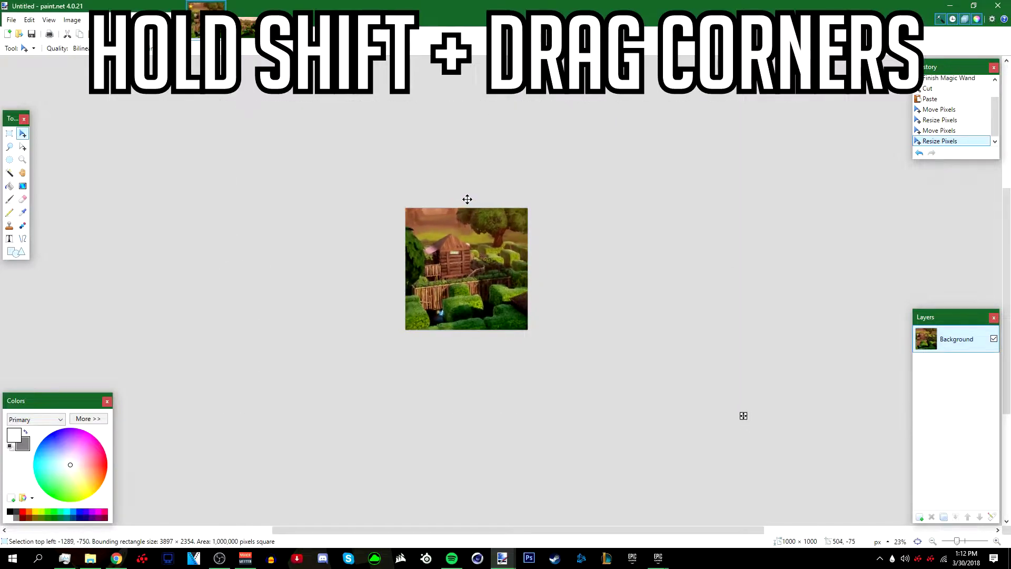
pyautogui.scroll(1, 514, 225)
pyautogui.hotkey('ctrl', 'd')
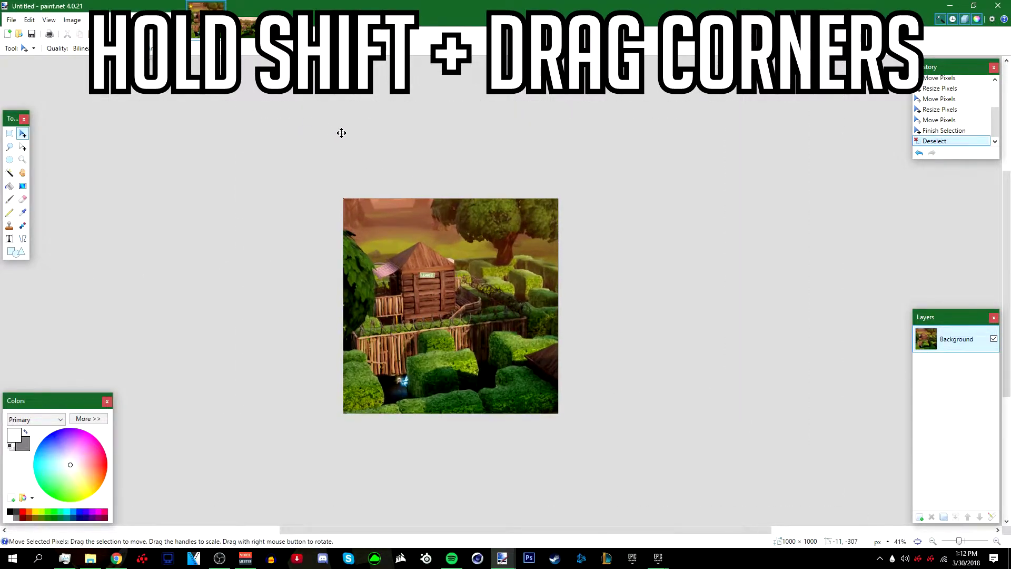
pyautogui.scroll(2, 341, 132)
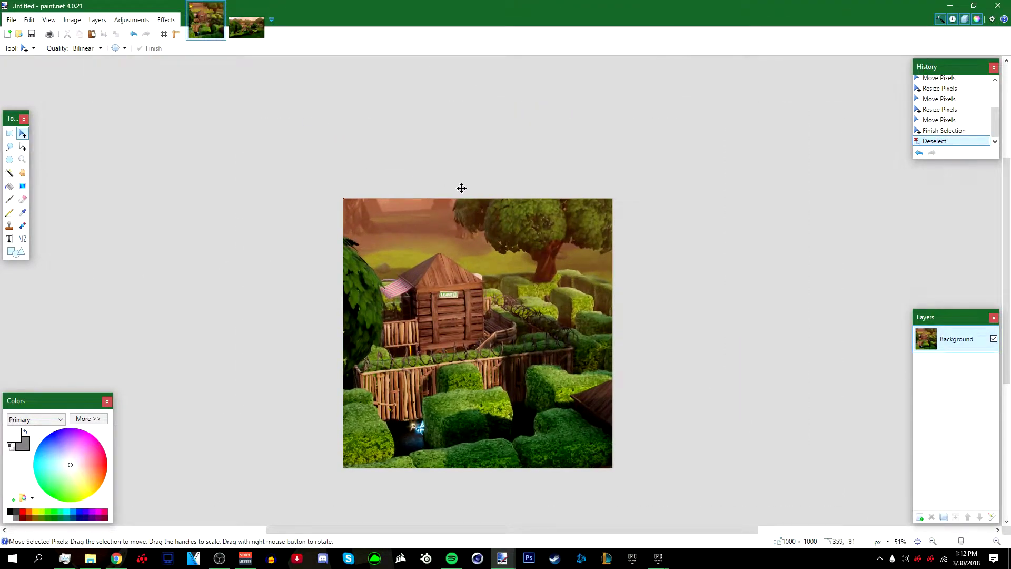
pyautogui.click(919, 517)
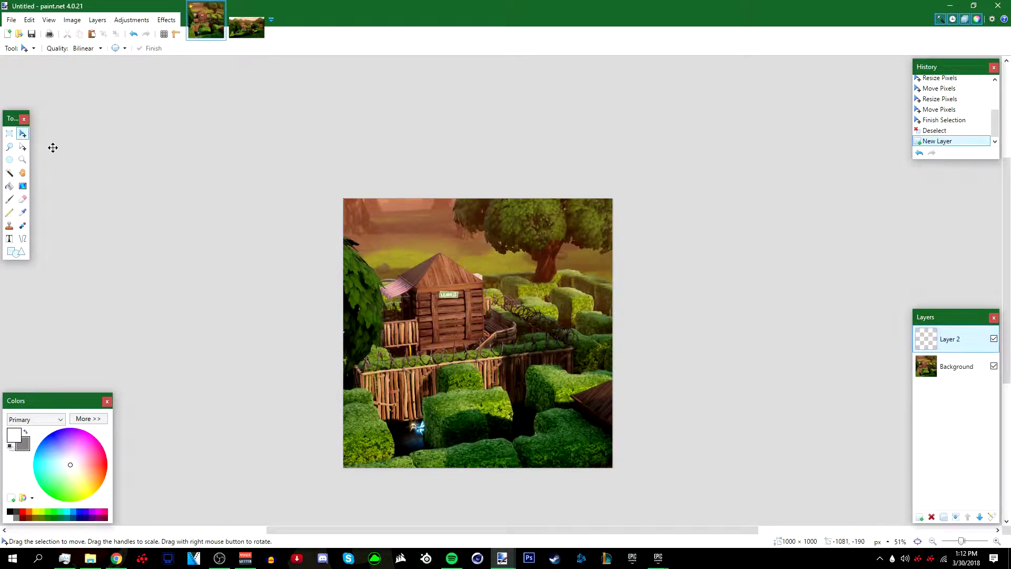
# Step: Open 7.png from Downloads\Fortnite Png, copy it, and return to the maze image
pyautogui.click(19, 34)
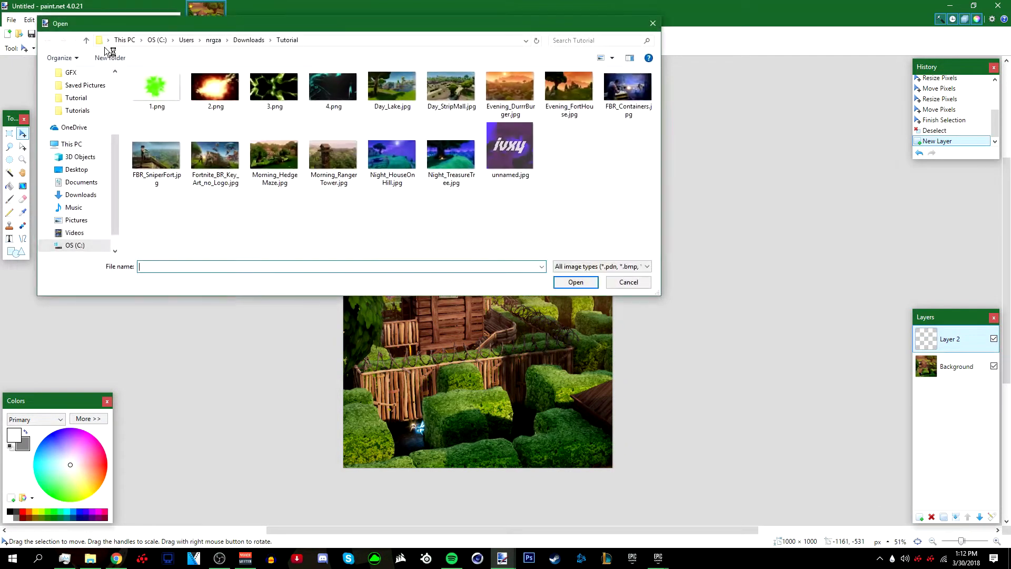
pyautogui.click(242, 42)
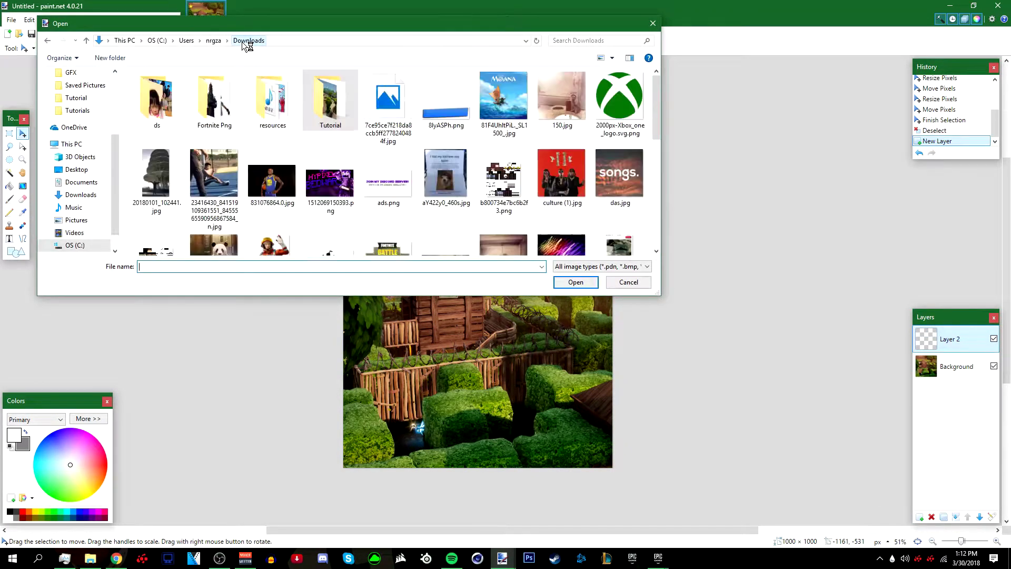
pyautogui.doubleClick(228, 100)
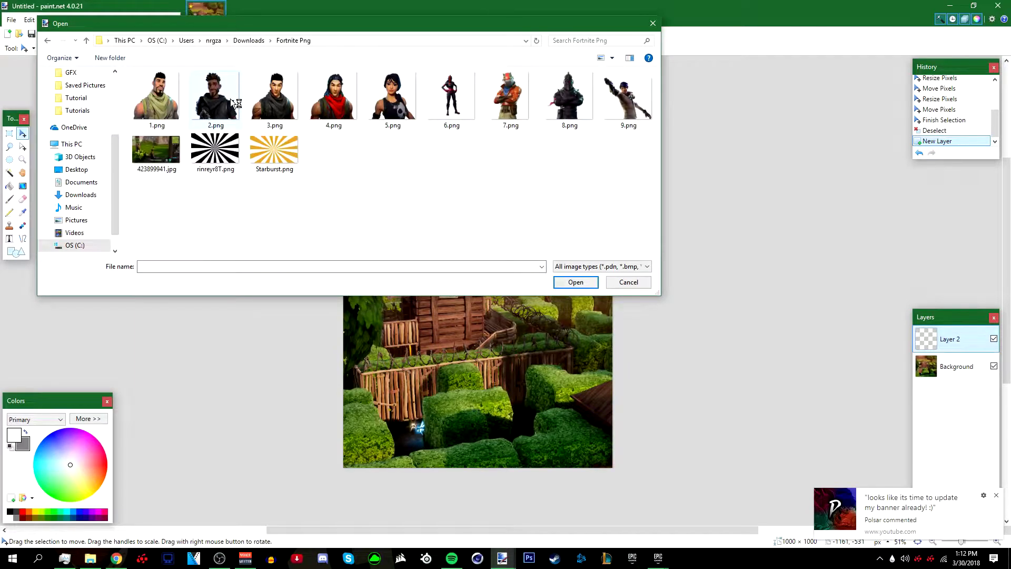
pyautogui.click(996, 497)
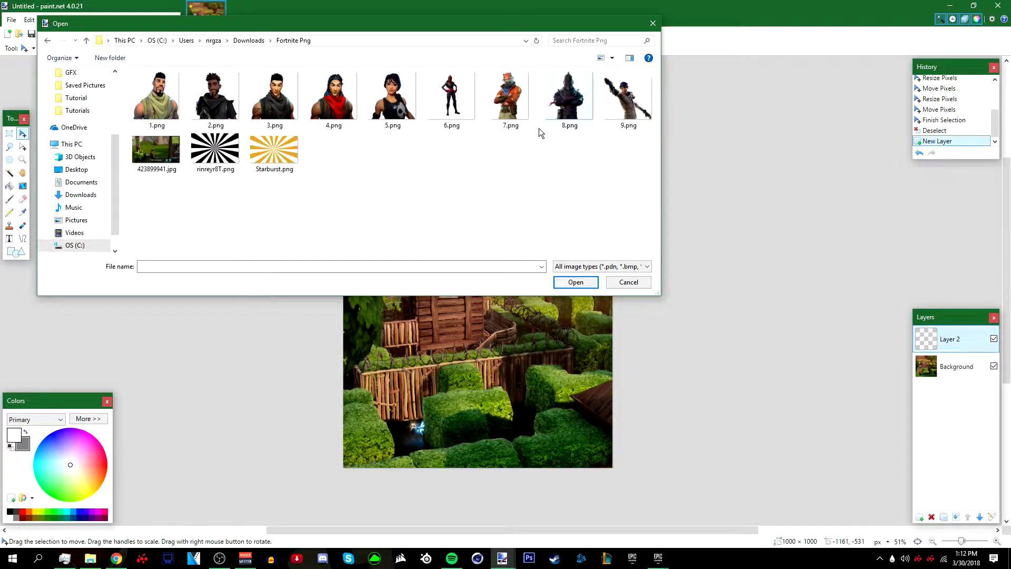
pyautogui.click(498, 125)
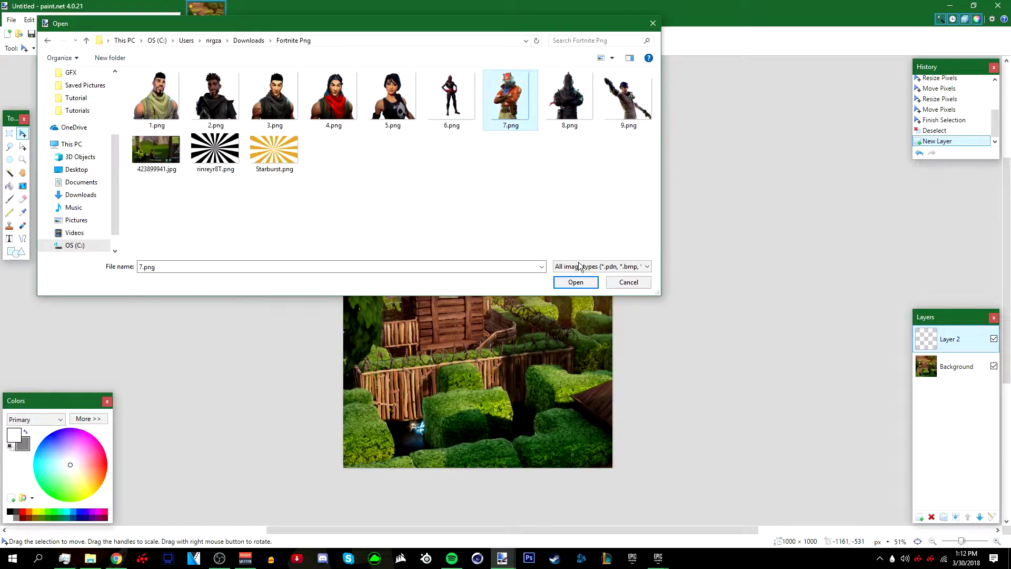
pyautogui.click(576, 282)
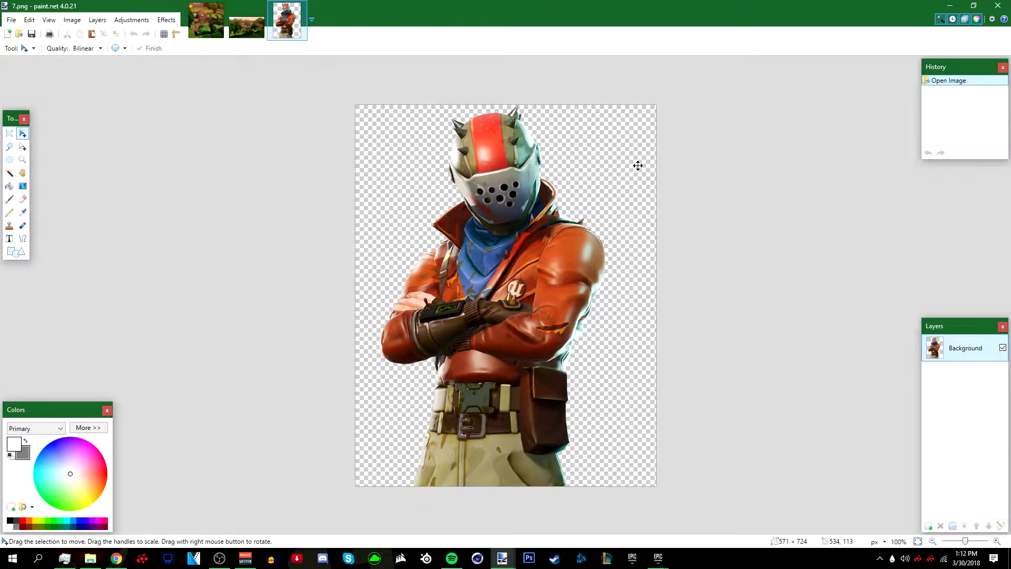
pyautogui.hotkey('ctrl', 'c')
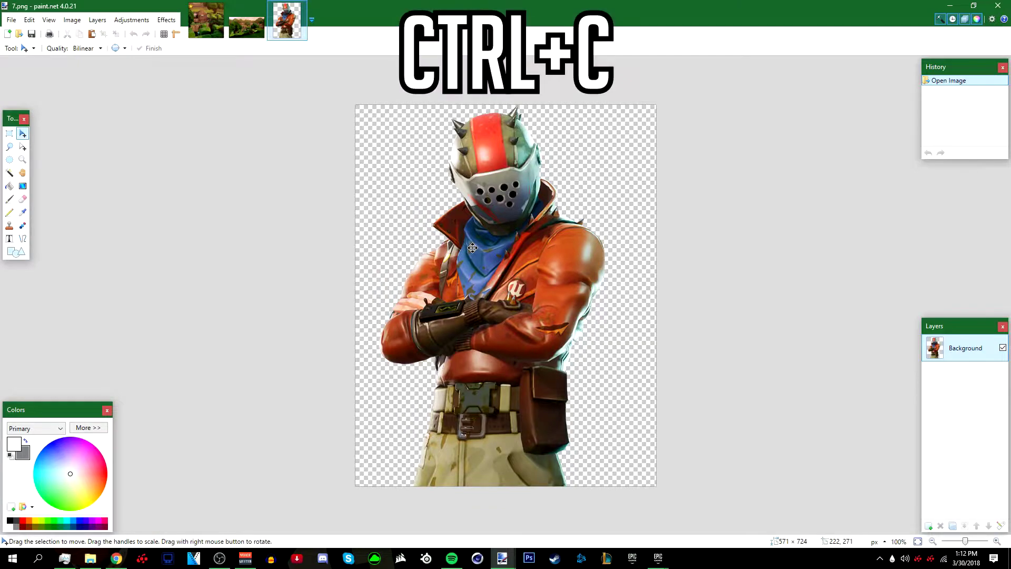
pyautogui.click(217, 33)
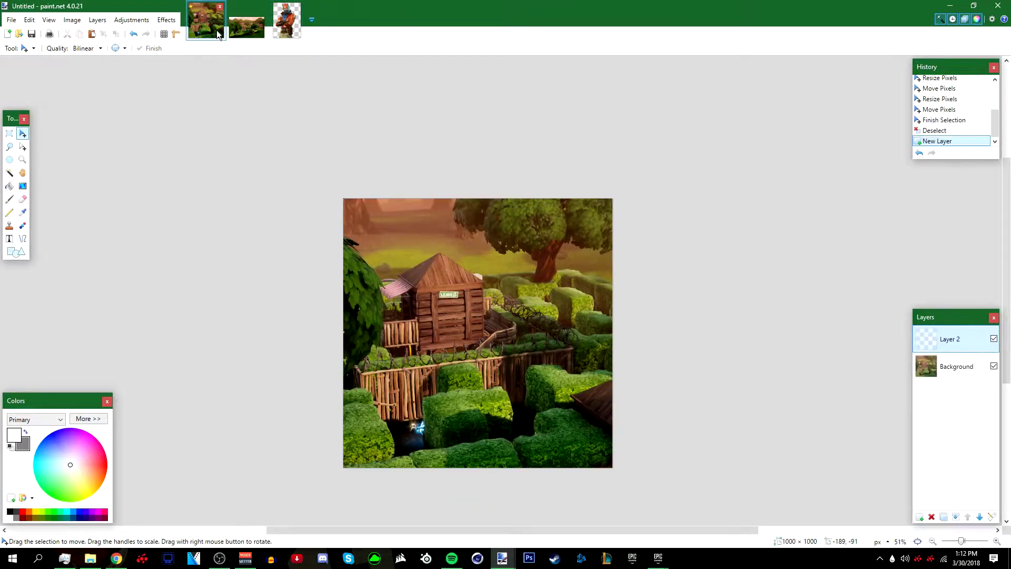
# Step: Paste the character onto Layer 2, enlarge it, tilt it 4.15°, and place it right
pyautogui.hotkey('ctrl', 'v')
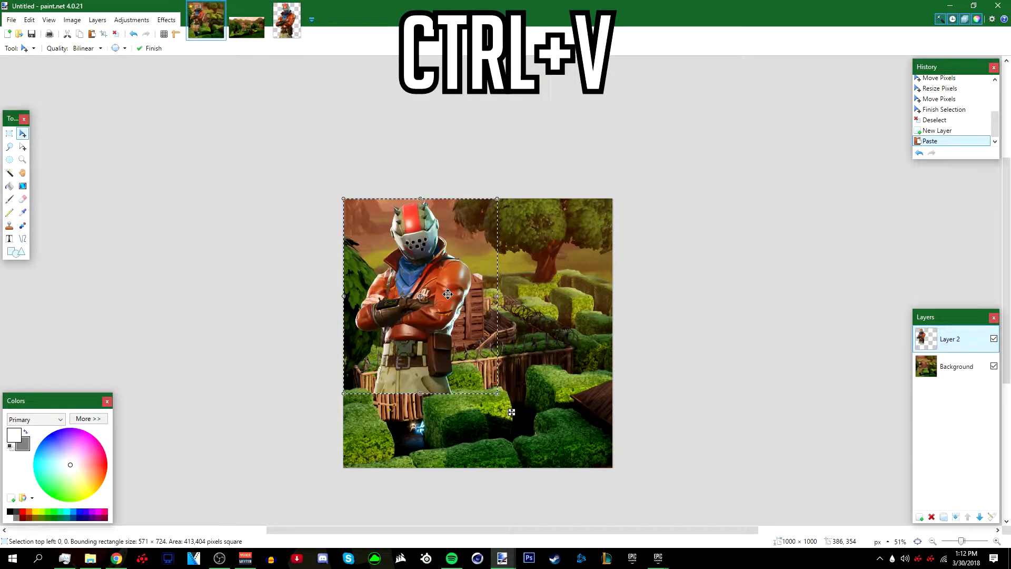
pyautogui.moveTo(497, 393); pyautogui.dragTo(537, 437)
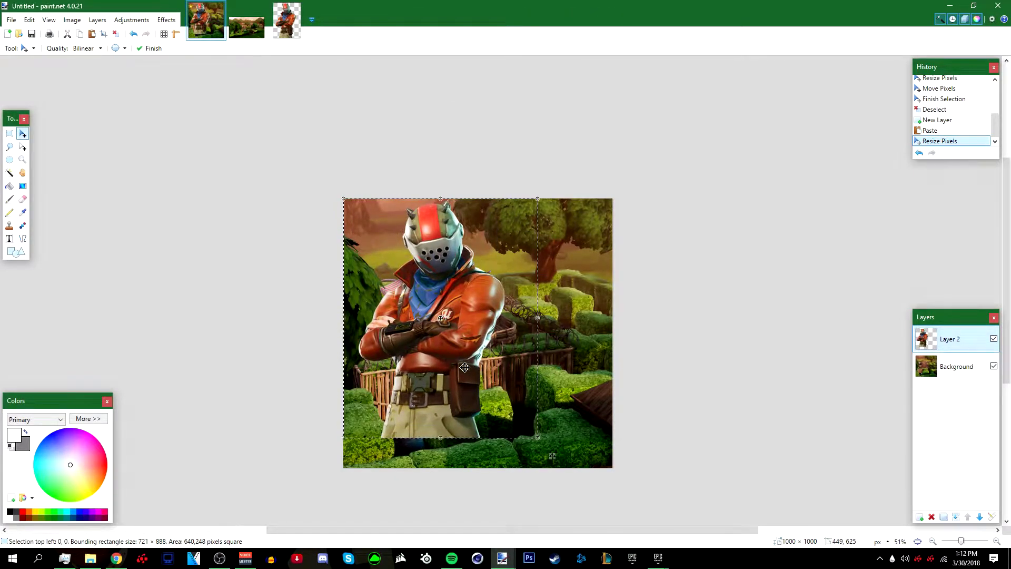
pyautogui.moveTo(469, 374); pyautogui.dragTo(584, 406)
pyautogui.moveTo(670, 367); pyautogui.dragTo(666, 358)
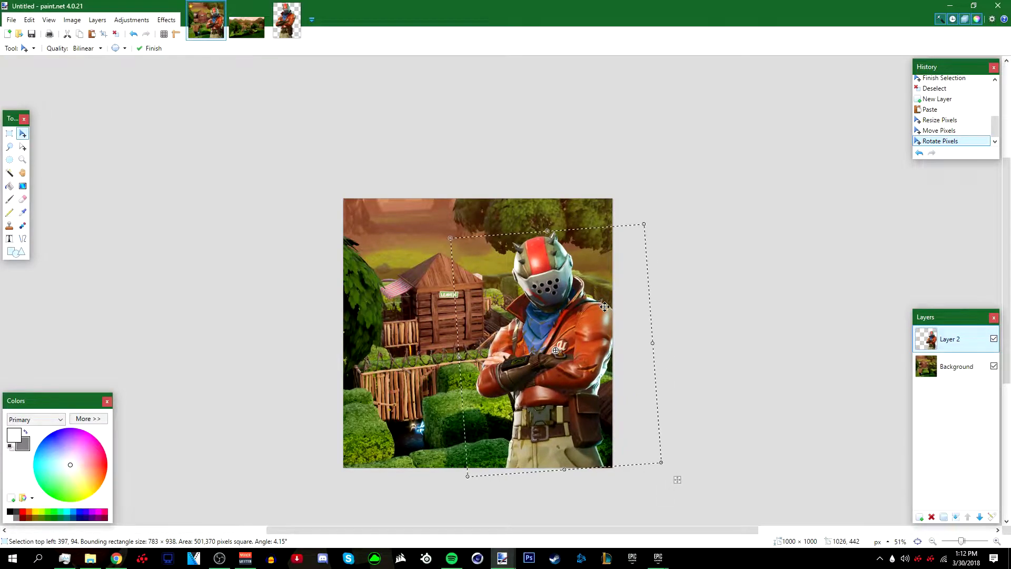
pyautogui.moveTo(452, 240); pyautogui.dragTo(436, 216)
pyautogui.moveTo(576, 313); pyautogui.dragTo(587, 316)
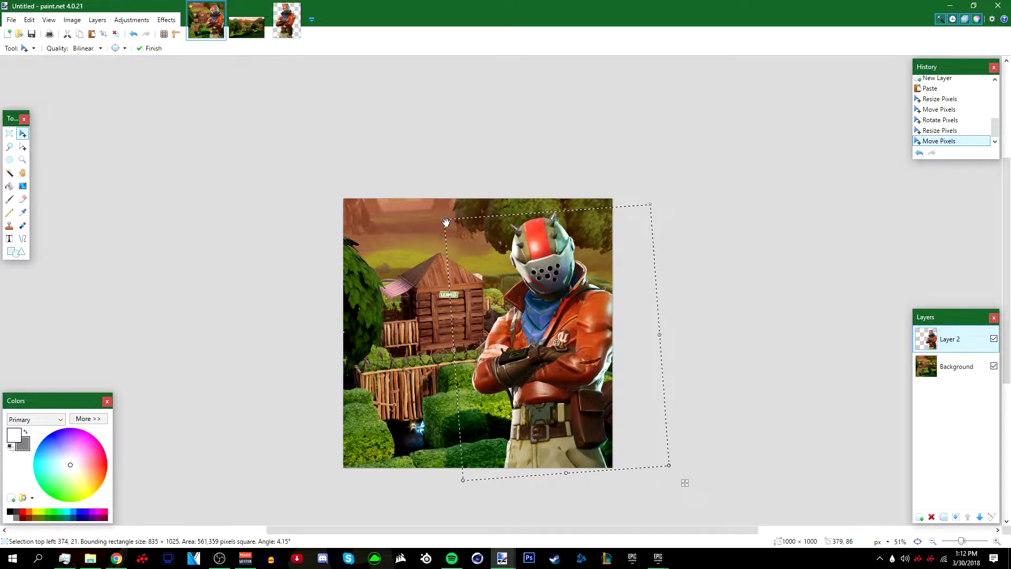
pyautogui.moveTo(445, 220); pyautogui.dragTo(433, 206)
pyautogui.moveTo(563, 285); pyautogui.dragTo(566, 287)
pyautogui.click(116, 33)
# Step: Apply Glow to the character with brightness -80
pyautogui.click(170, 21)
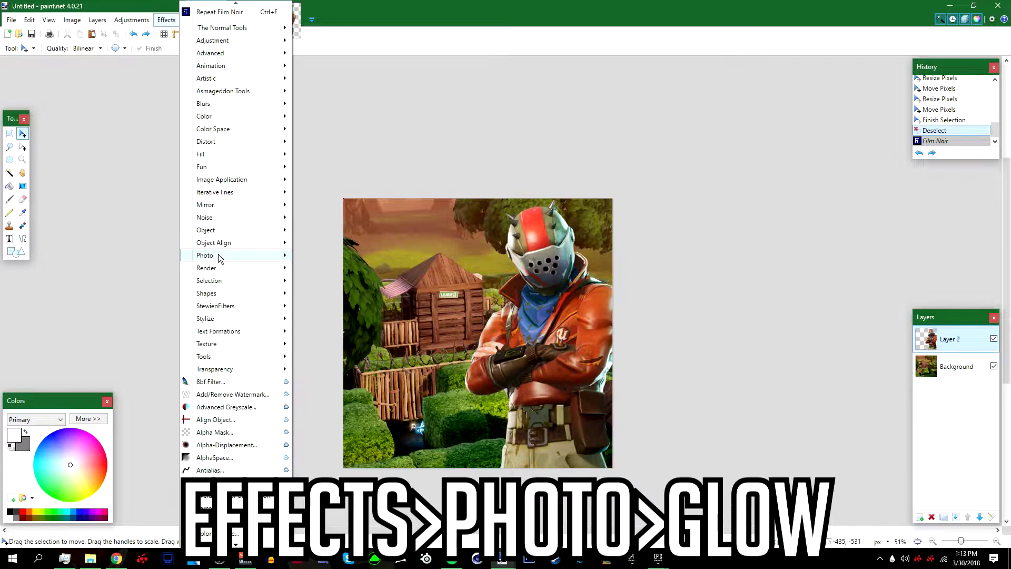
pyautogui.moveTo(218, 253)
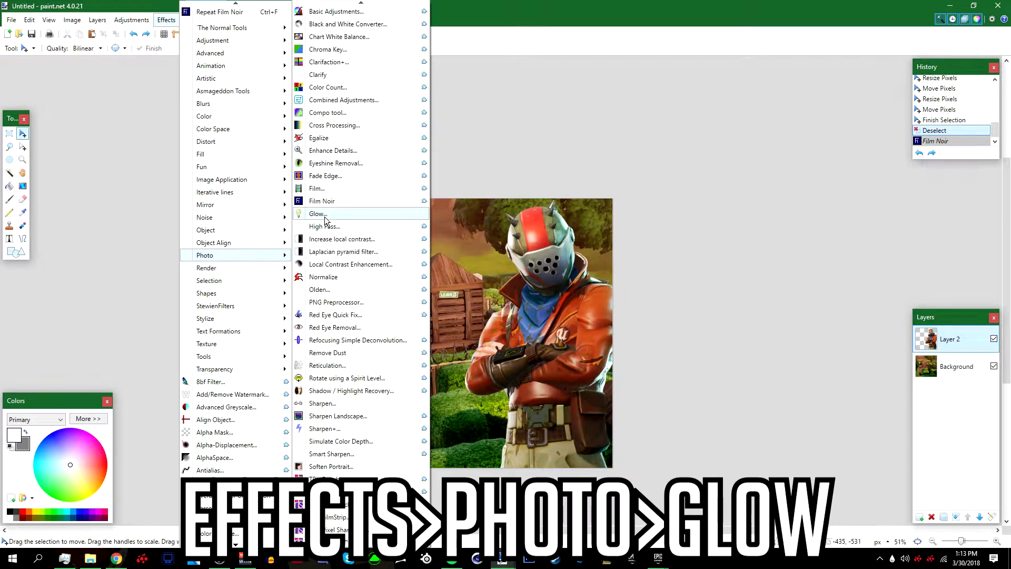
pyautogui.click(324, 214)
pyautogui.moveTo(516, 223); pyautogui.dragTo(635, 96)
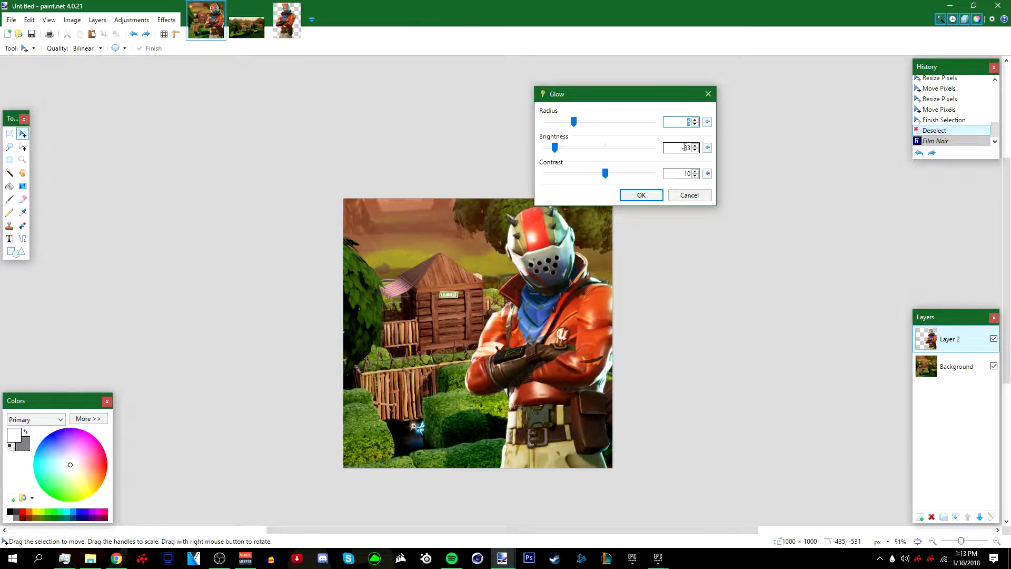
pyautogui.moveTo(555, 152); pyautogui.dragTo(561, 154)
pyautogui.moveTo(566, 154); pyautogui.dragTo(562, 154)
pyautogui.click(641, 196)
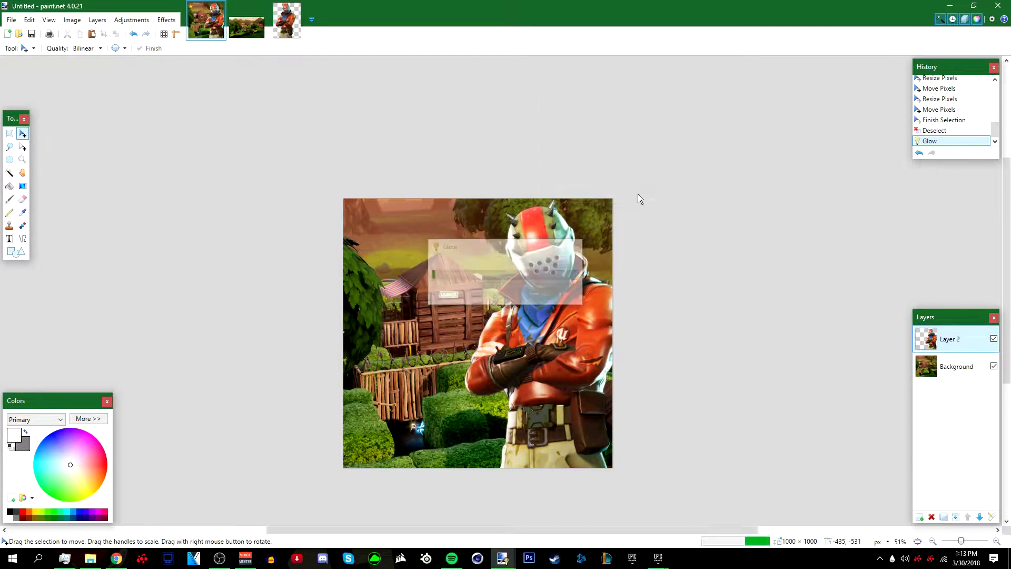
# Step: Add a black Drop Shadow outline with blur 0 around the character
pyautogui.click(166, 21)
pyautogui.moveTo(242, 230)
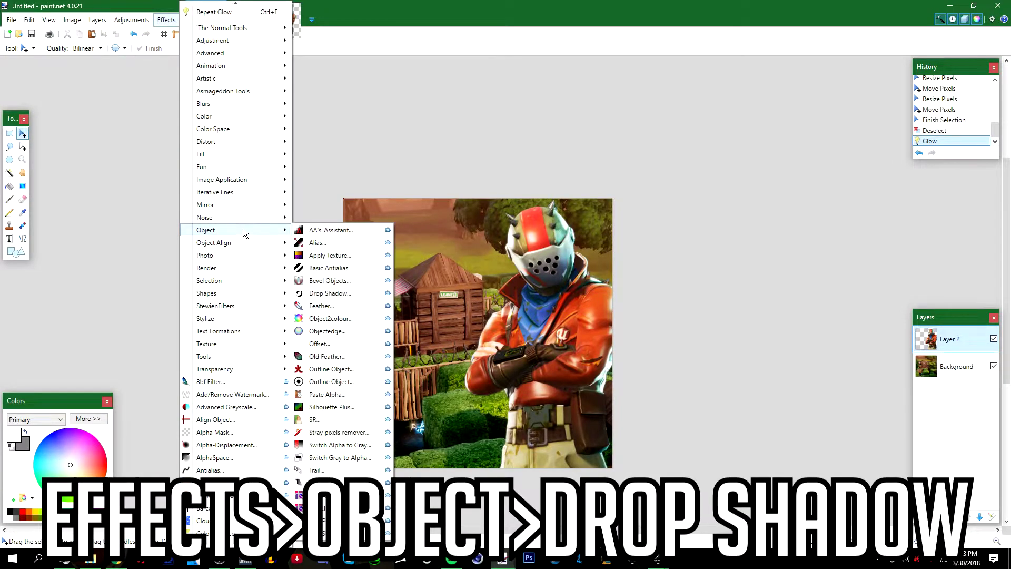
pyautogui.click(332, 292)
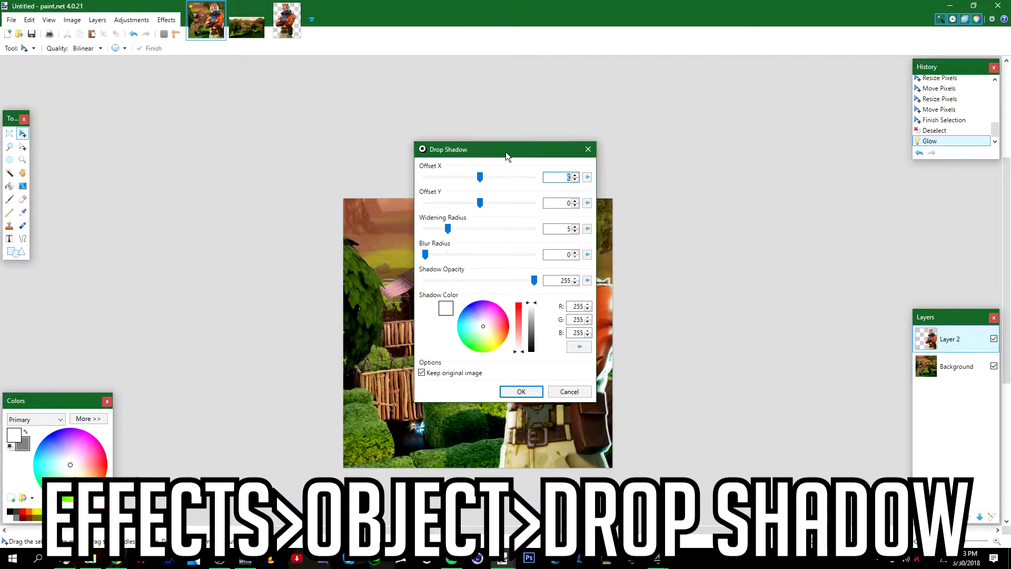
pyautogui.moveTo(510, 149); pyautogui.dragTo(755, 75)
pyautogui.click(940, 184)
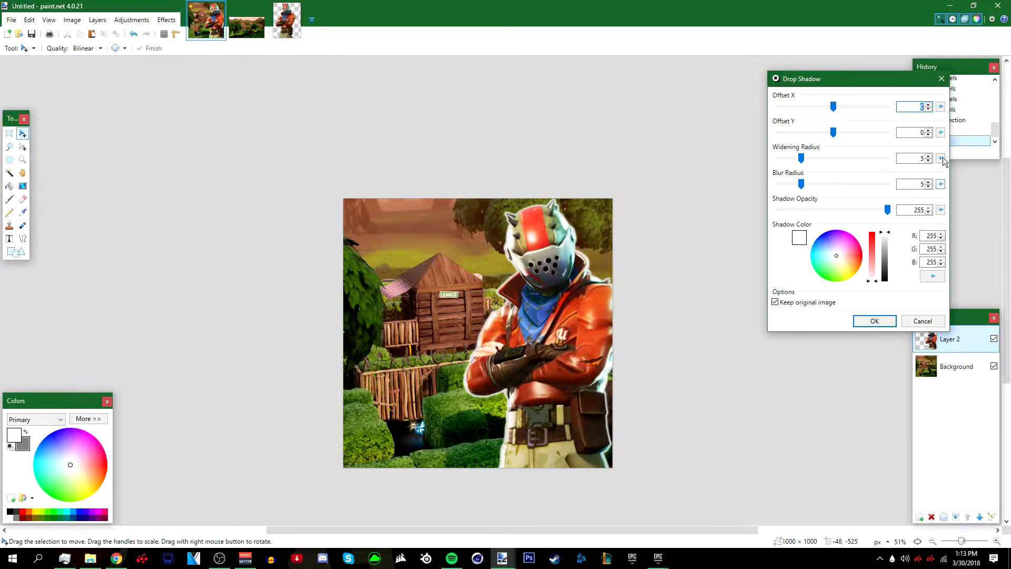
pyautogui.moveTo(801, 187); pyautogui.dragTo(778, 184)
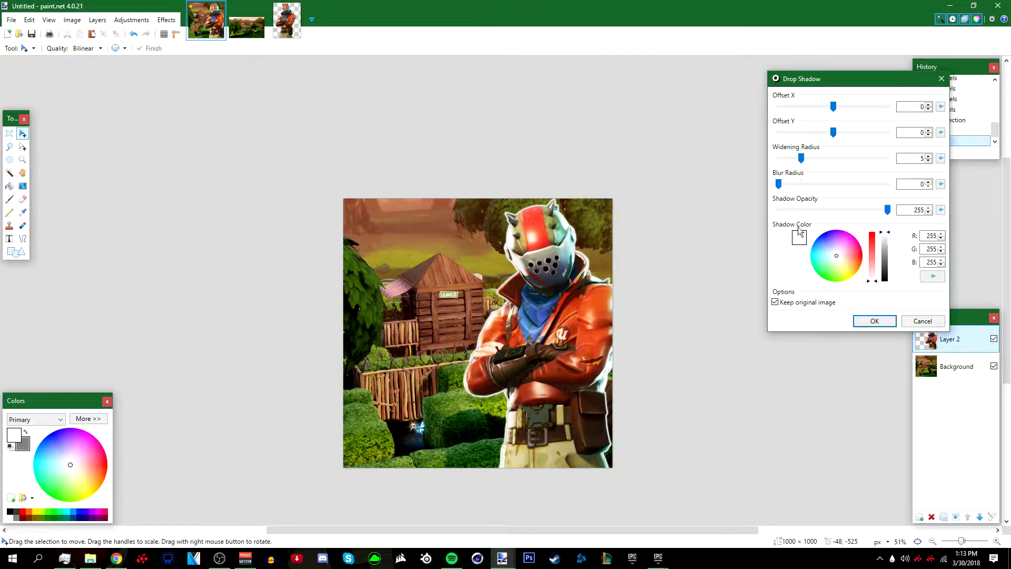
pyautogui.moveTo(883, 244); pyautogui.dragTo(884, 282)
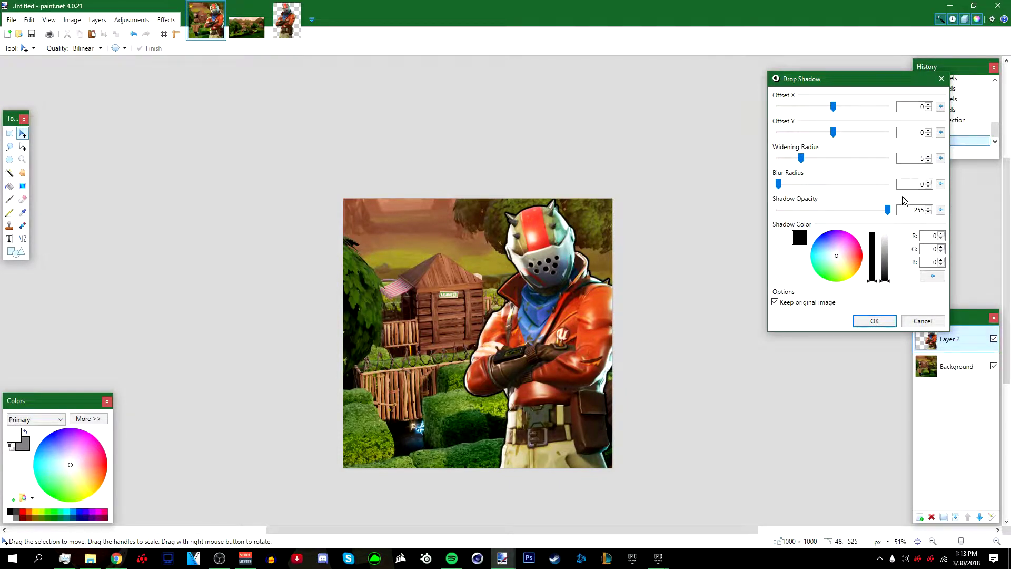
pyautogui.click(874, 320)
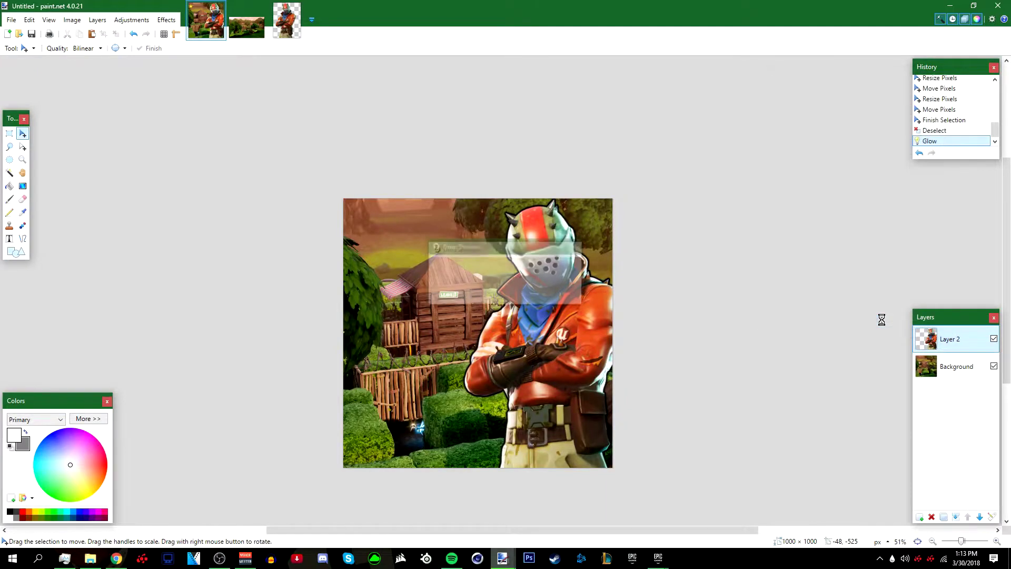
# Step: Add a second, white Drop Shadow outline around the character
pyautogui.click(166, 19)
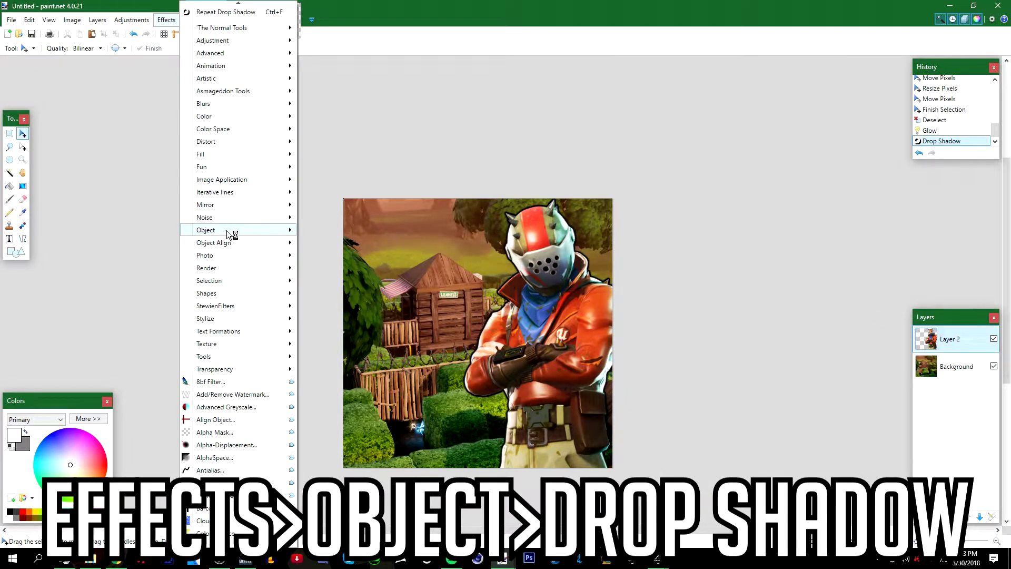
pyautogui.moveTo(226, 230)
pyautogui.click(316, 289)
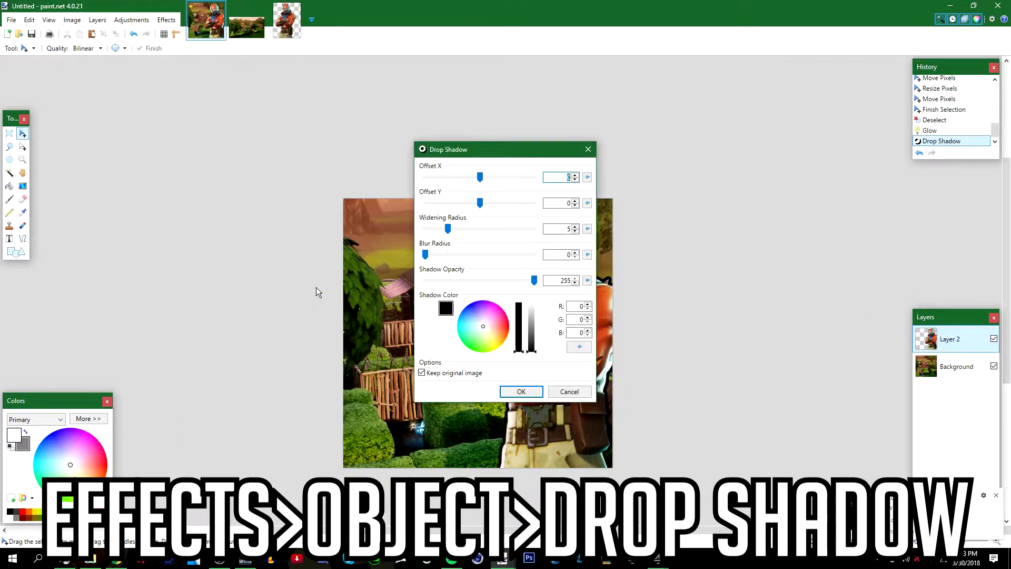
pyautogui.click(997, 496)
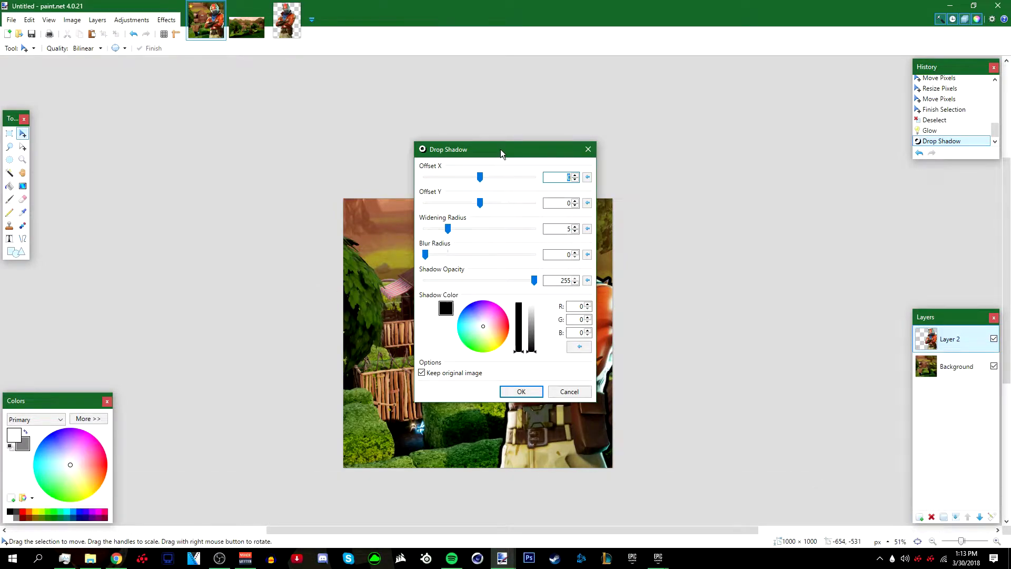
pyautogui.moveTo(500, 150); pyautogui.dragTo(555, 117)
pyautogui.moveTo(590, 312); pyautogui.dragTo(588, 226)
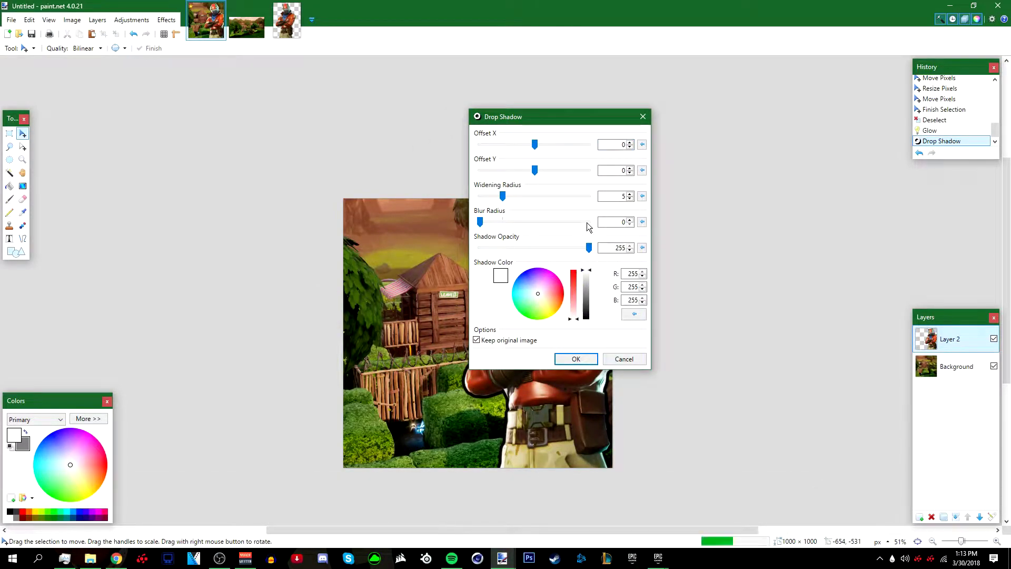
pyautogui.moveTo(616, 114); pyautogui.dragTo(876, 81)
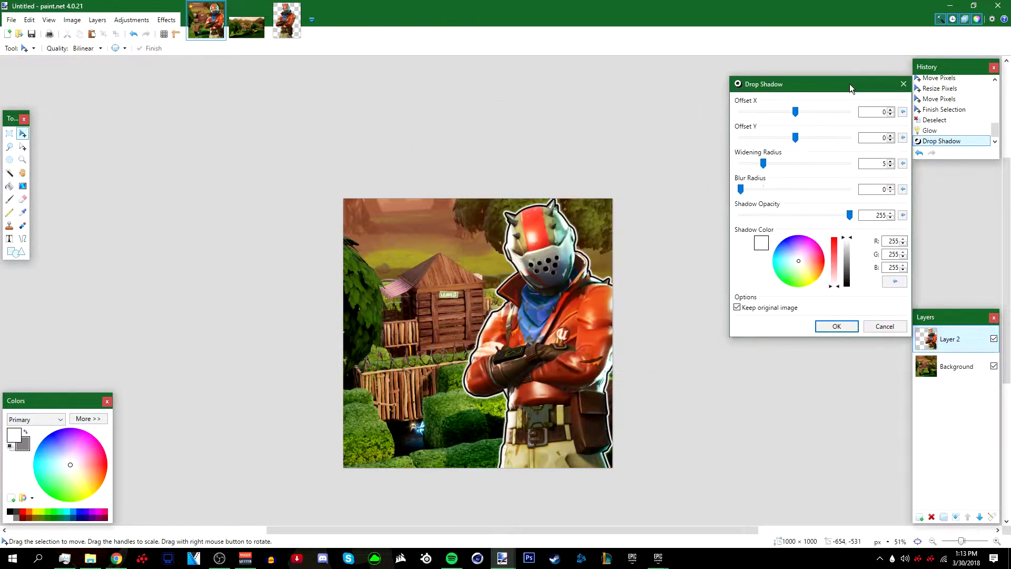
pyautogui.click(835, 326)
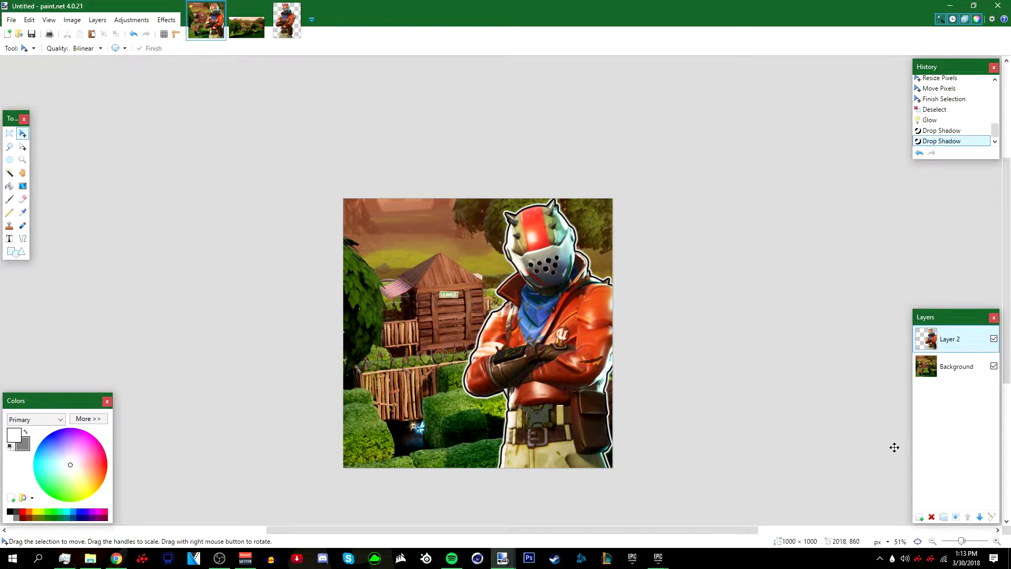
# Step: On a new Layer 3, type TIMMY in white Code Bold at size 216
pyautogui.click(919, 516)
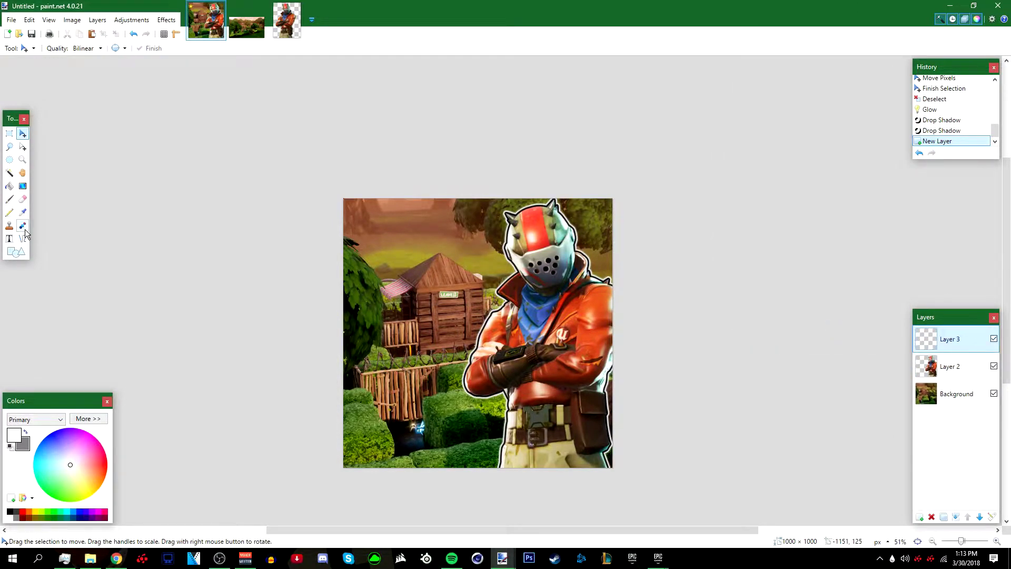
pyautogui.click(8, 239)
pyautogui.click(568, 376)
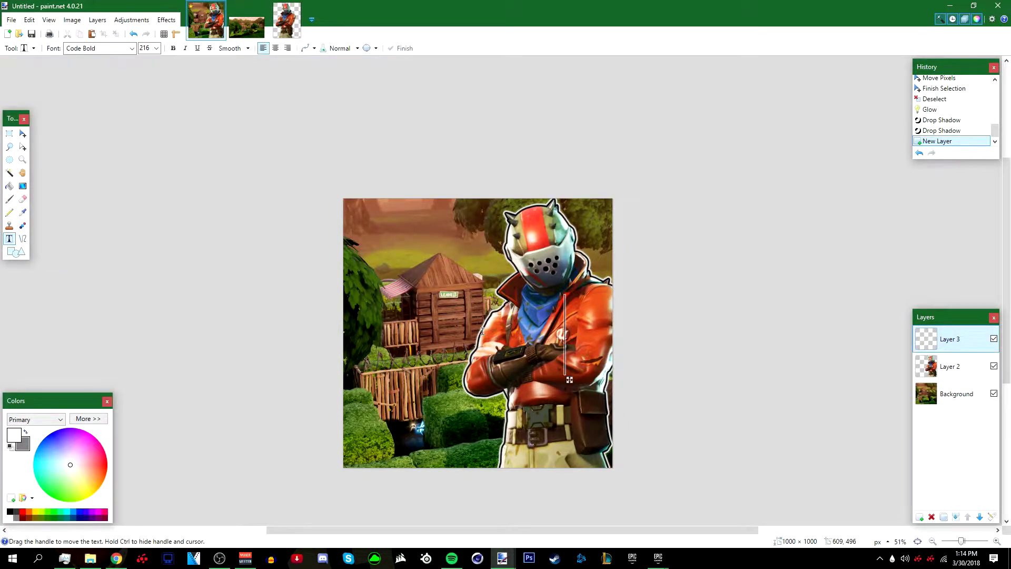
pyautogui.moveTo(439, 367); pyautogui.dragTo(387, 372)
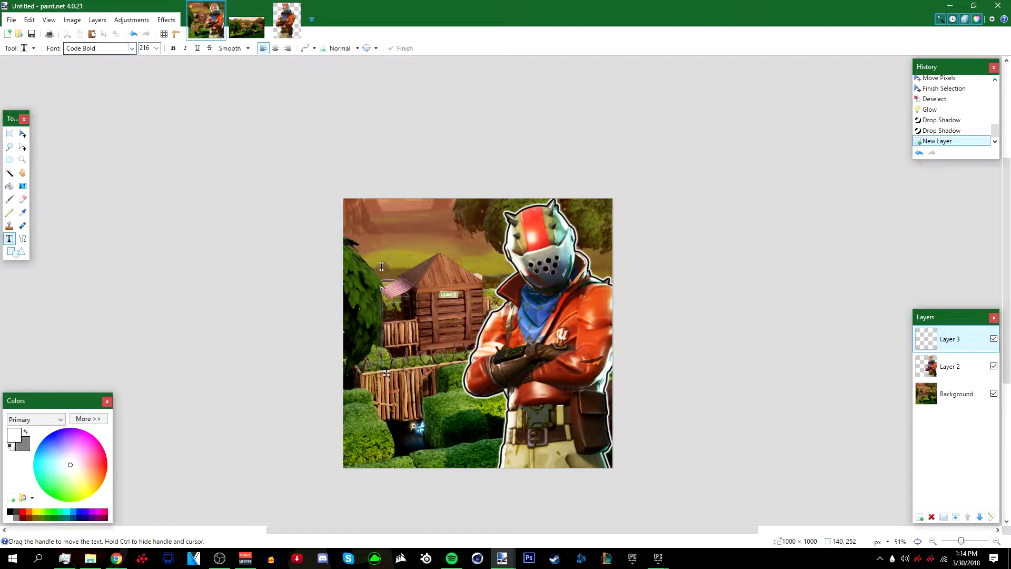
pyautogui.write('T')
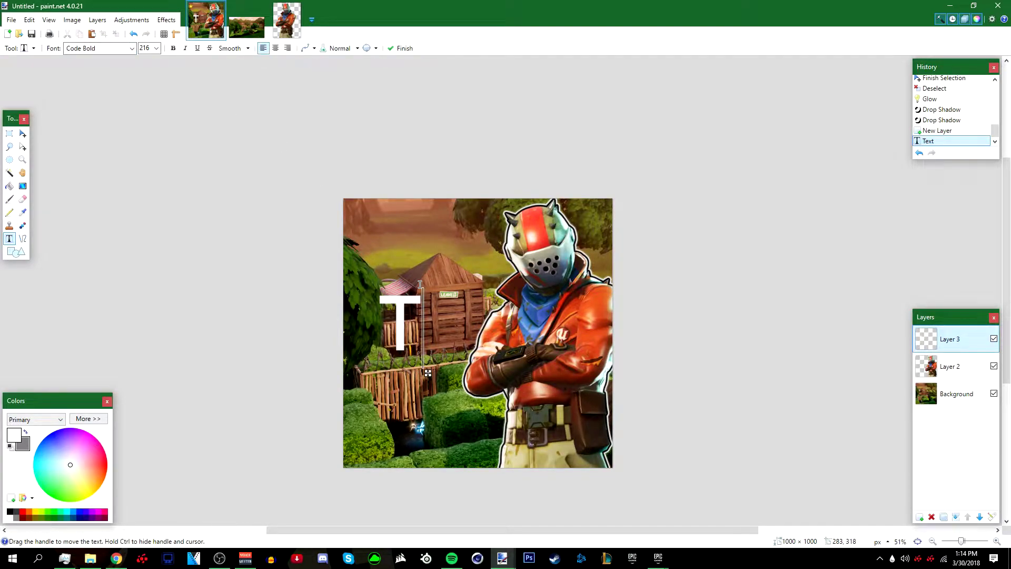
pyautogui.write('IMMY')
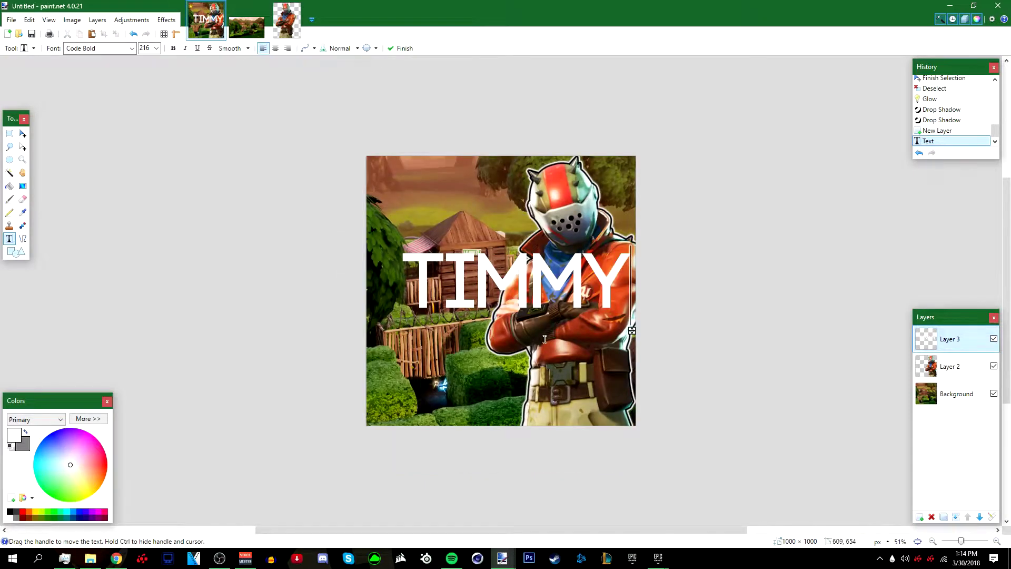
pyautogui.moveTo(626, 333); pyautogui.dragTo(616, 331)
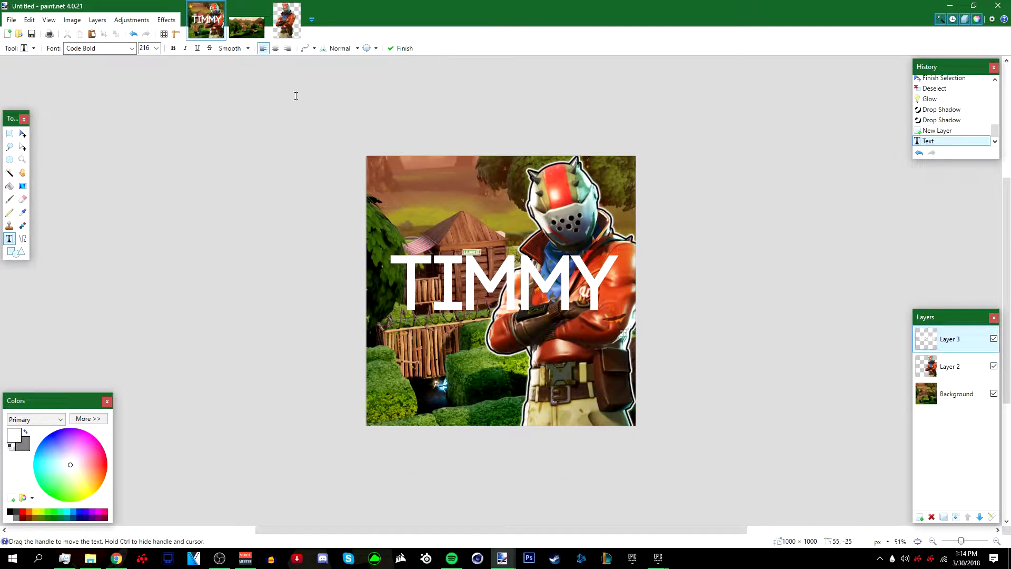
pyautogui.click(156, 48)
pyautogui.click(160, 55)
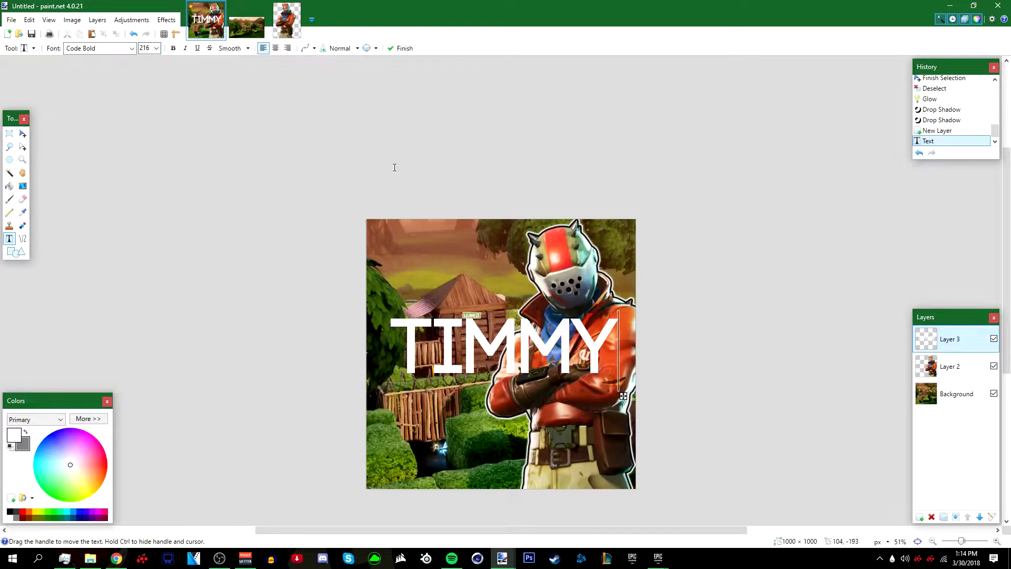
# Step: Centre the TIMMY text on the canvas with Object Align Center Both
pyautogui.click(166, 20)
pyautogui.moveTo(292, 245)
pyautogui.click(328, 243)
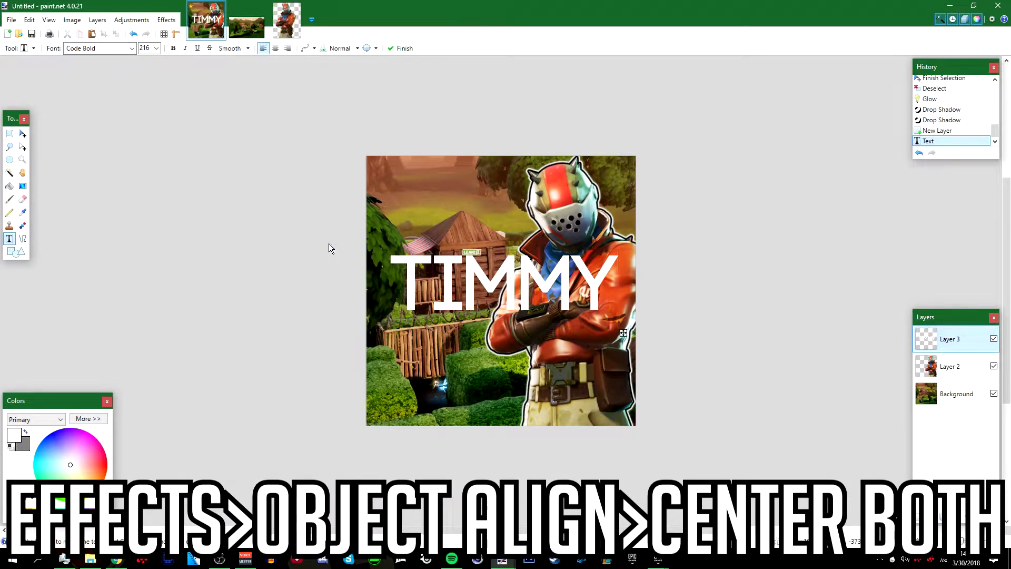
# Step: Select the TIMMY letters with the Magic Wand, with white as the primary colour
pyautogui.click(10, 172)
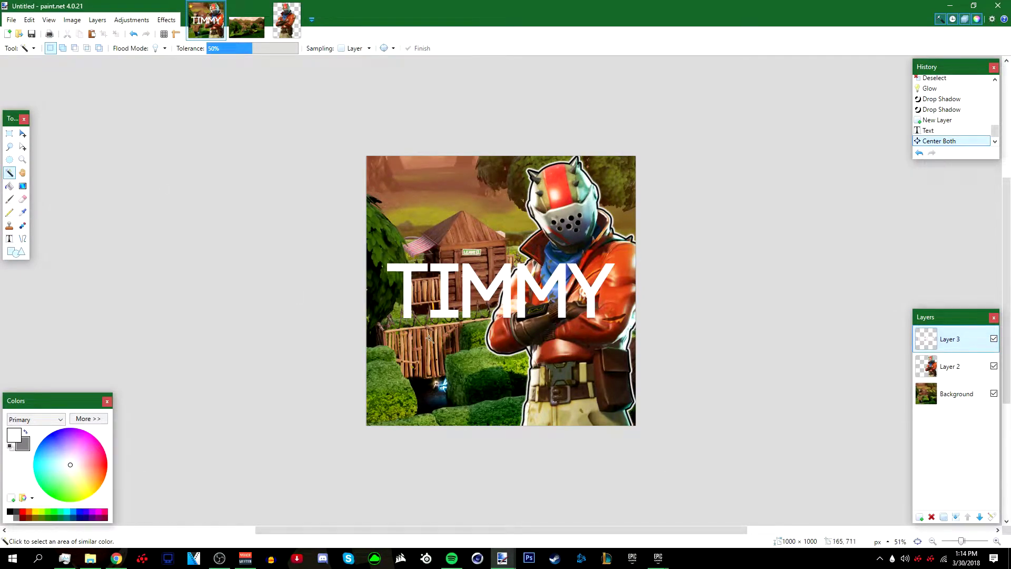
pyautogui.click(469, 293)
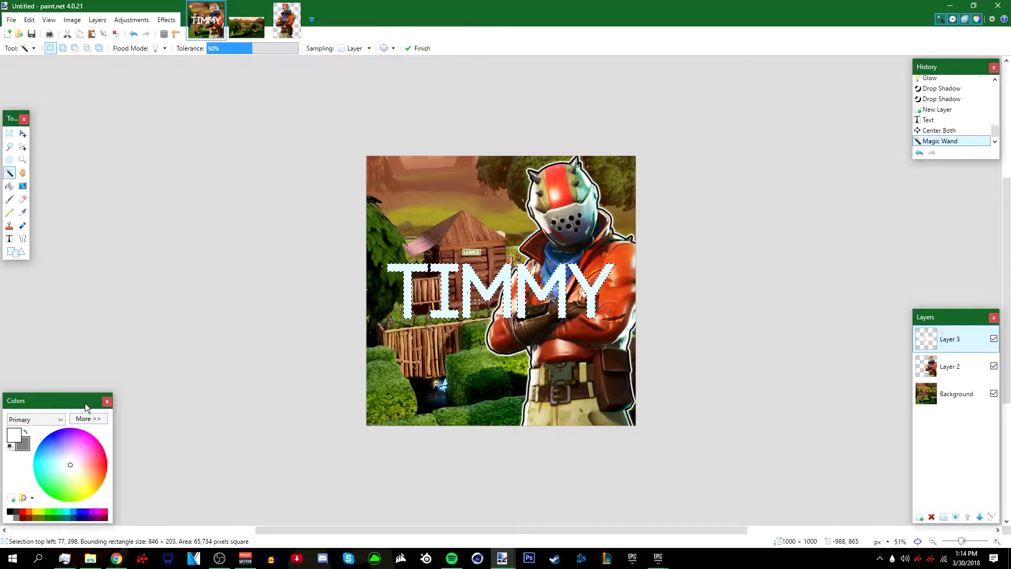
pyautogui.click(25, 432)
pyautogui.click(26, 432)
# Step: Fill the letters with a downward white gradient and deselect
pyautogui.click(23, 187)
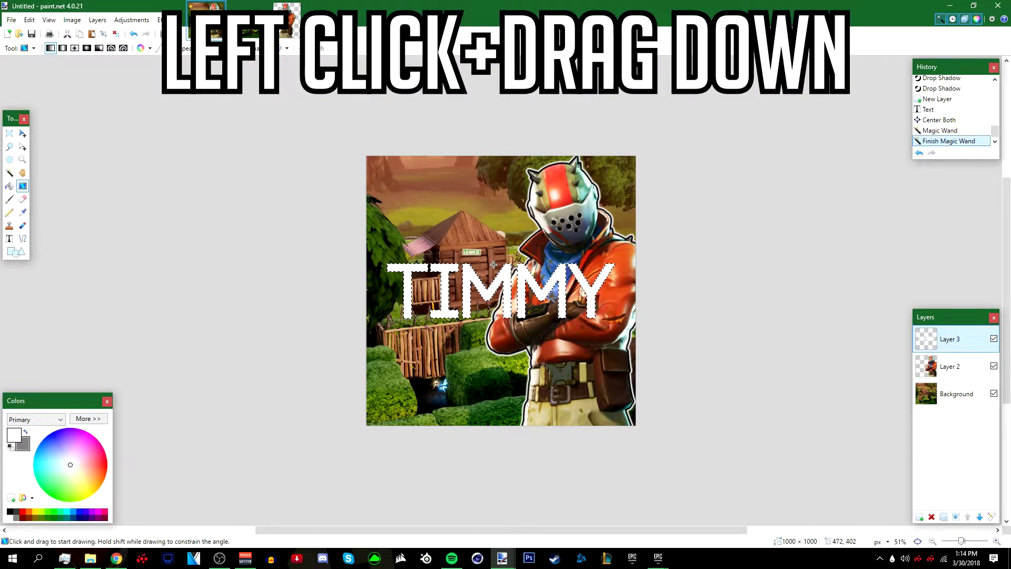
pyautogui.moveTo(494, 263); pyautogui.dragTo(492, 318)
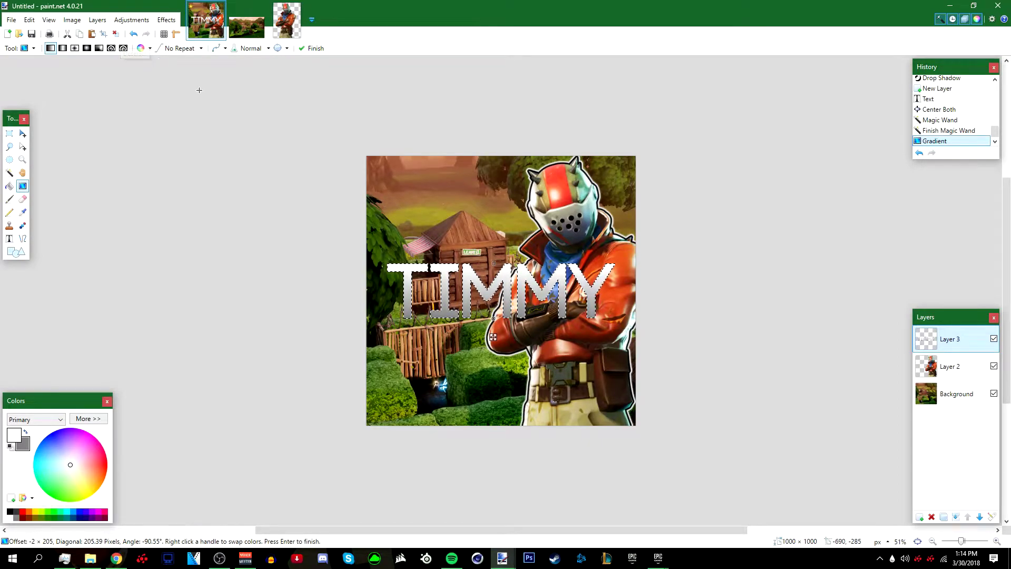
pyautogui.click(116, 34)
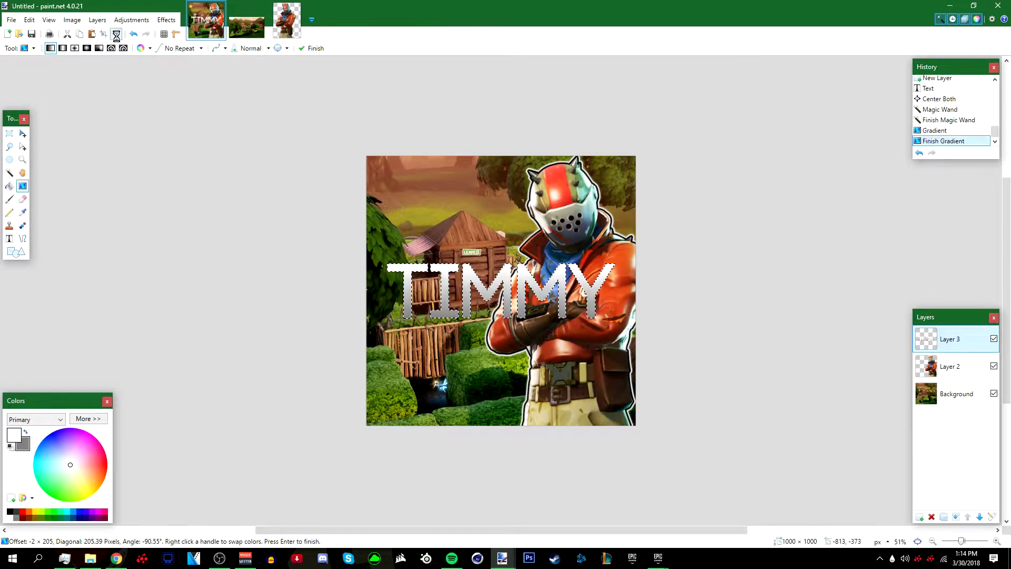
# Step: Apply a Glow to the TIMMY text with radius 6, brightness -80 and contrast 10
pyautogui.click(167, 20)
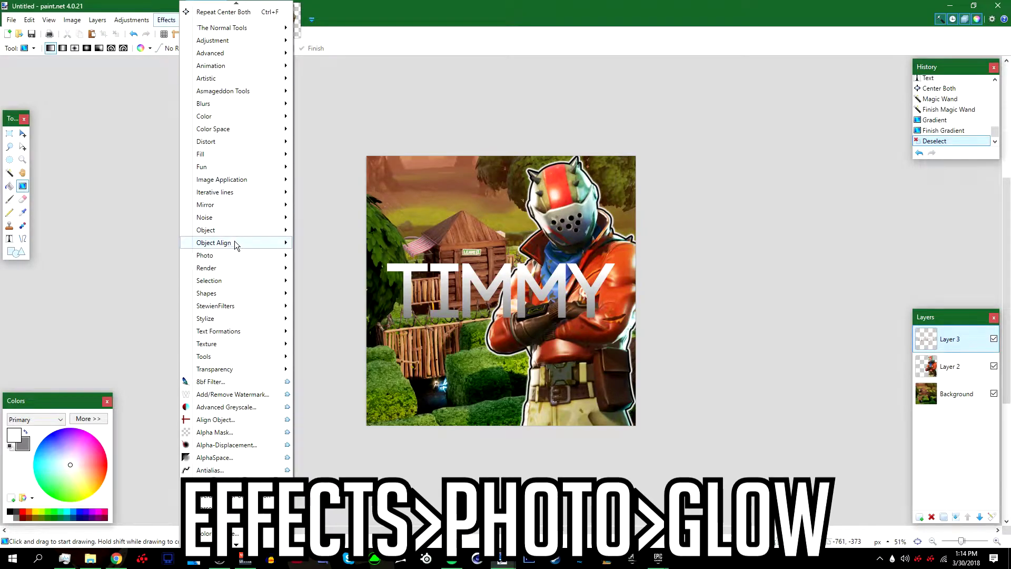
pyautogui.moveTo(236, 253)
pyautogui.click(340, 214)
pyautogui.moveTo(441, 235); pyautogui.dragTo(658, 117)
pyautogui.click(697, 168)
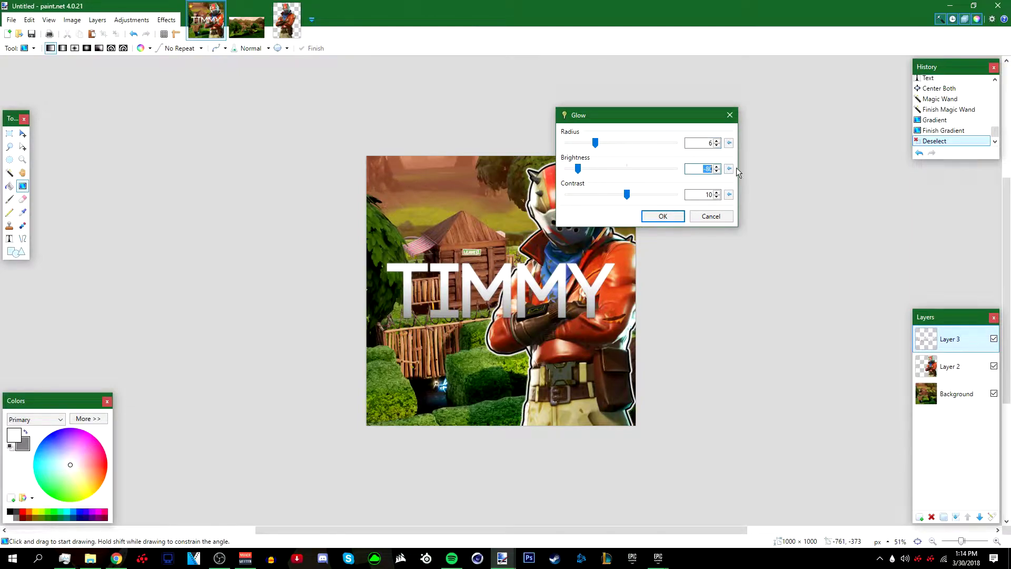
pyautogui.click(701, 169)
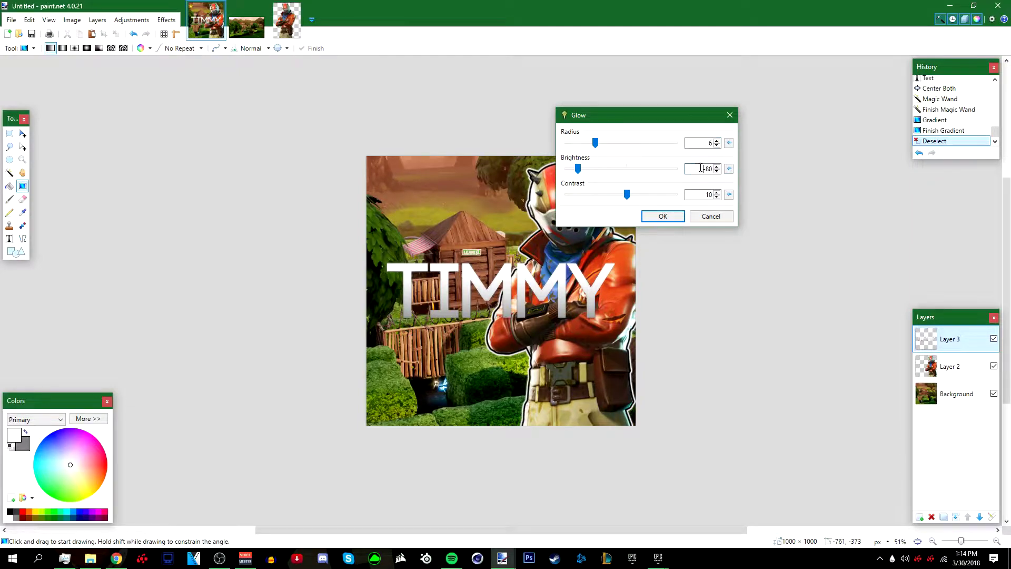
pyautogui.click(661, 216)
# Step: Give TIMMY a black Drop Shadow with widening radius 9, blur radius 13 and opacity 255
pyautogui.click(166, 20)
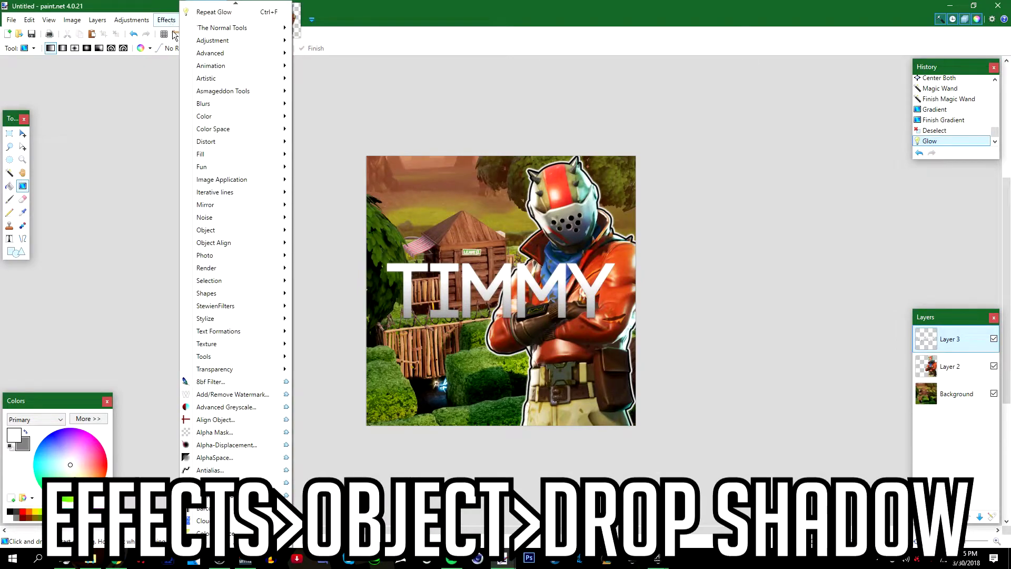
pyautogui.moveTo(260, 226)
pyautogui.click(340, 293)
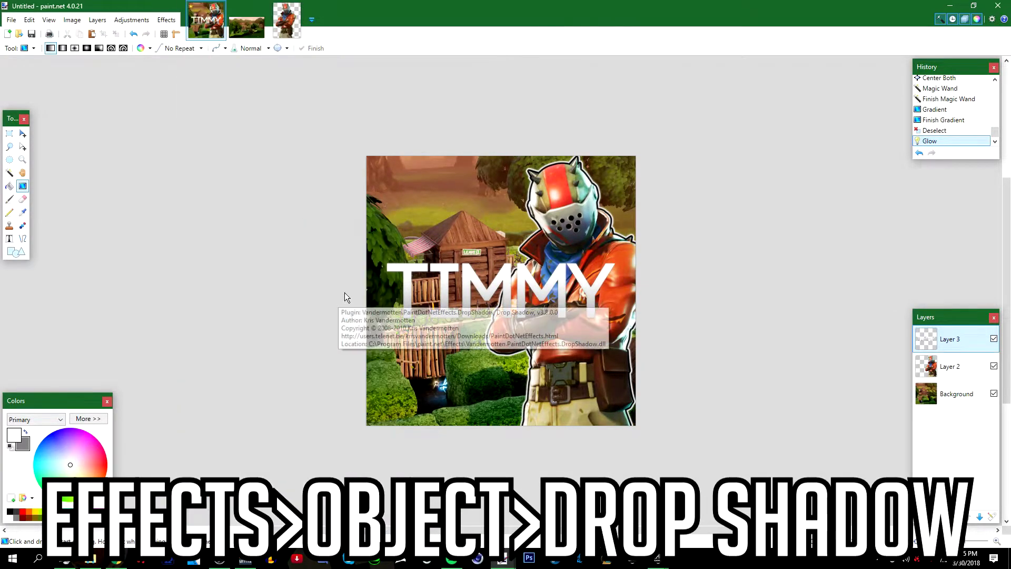
pyautogui.moveTo(502, 147); pyautogui.dragTo(665, 86)
pyautogui.moveTo(698, 250); pyautogui.dragTo(690, 299)
pyautogui.click(750, 192)
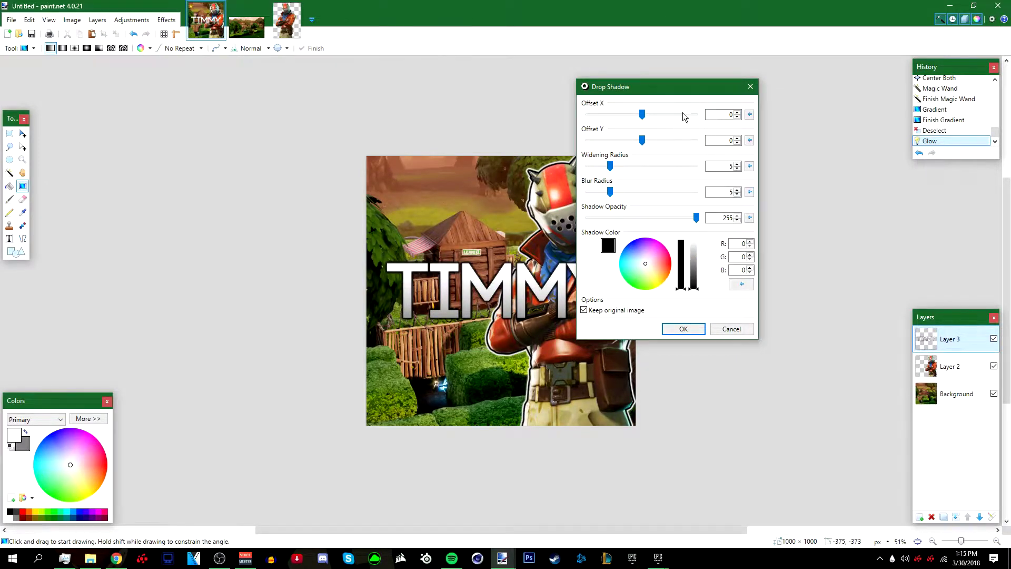
pyautogui.moveTo(666, 85); pyautogui.dragTo(757, 93)
pyautogui.moveTo(701, 200); pyautogui.dragTo(737, 205)
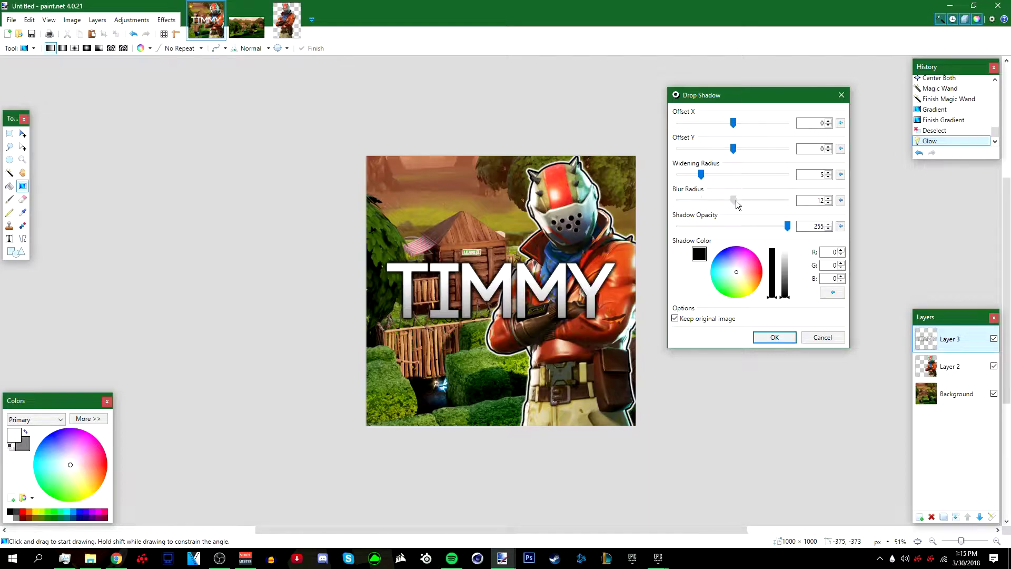
pyautogui.moveTo(702, 177); pyautogui.dragTo(718, 176)
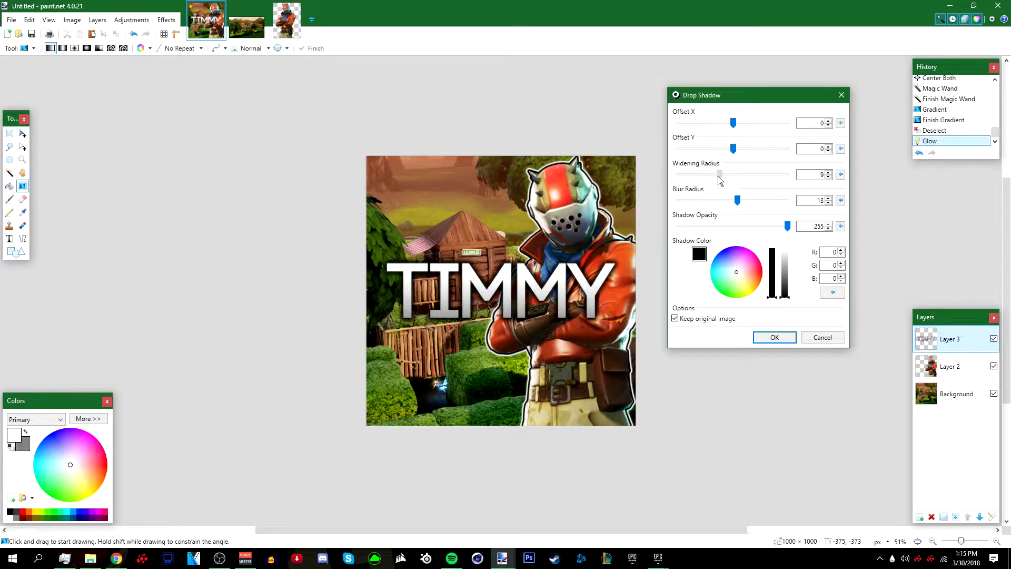
pyautogui.click(787, 337)
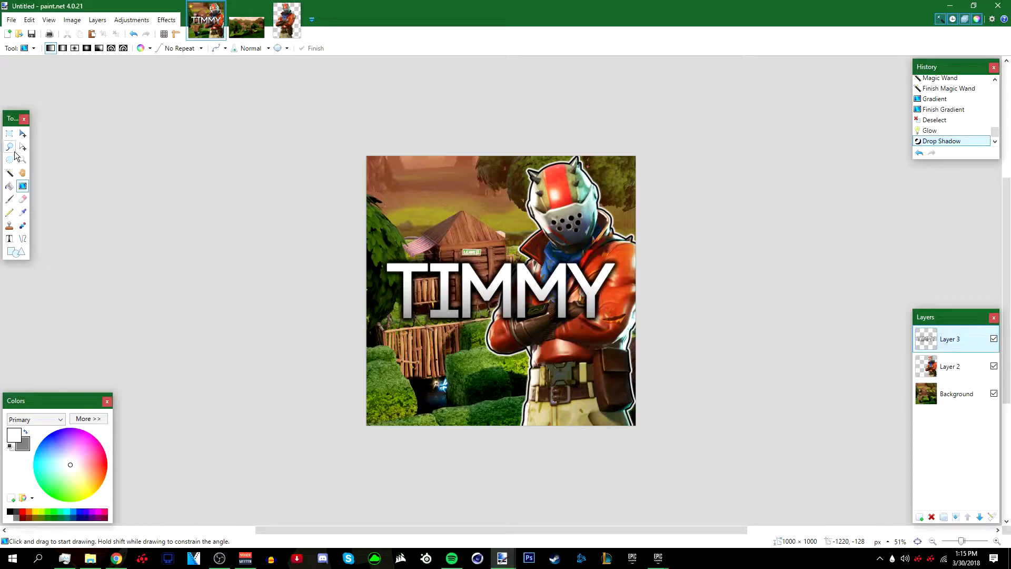
# Step: Create Layer 4 directly above Background and flood-fill it with solid orange
pyautogui.click(22, 135)
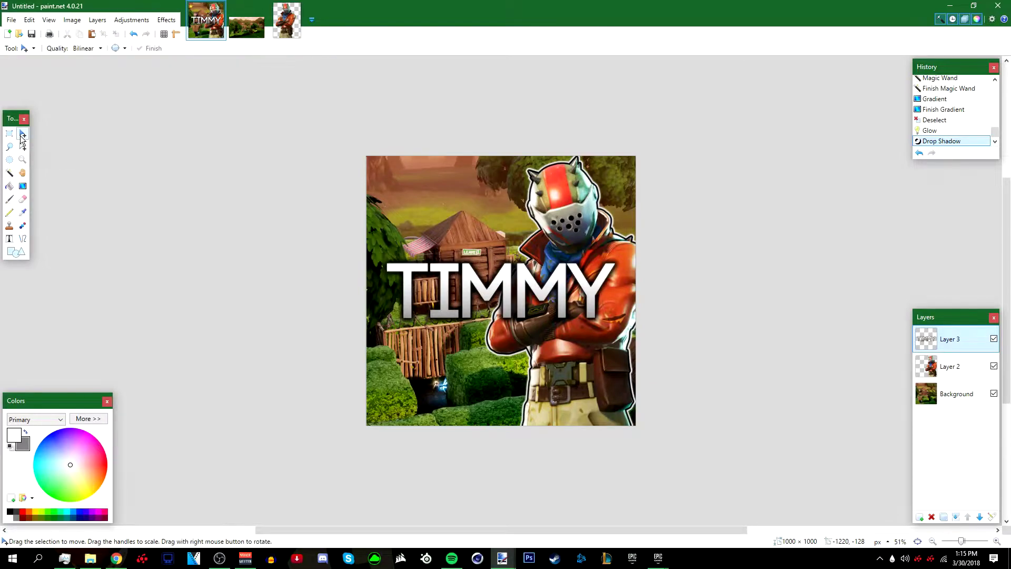
pyautogui.click(10, 186)
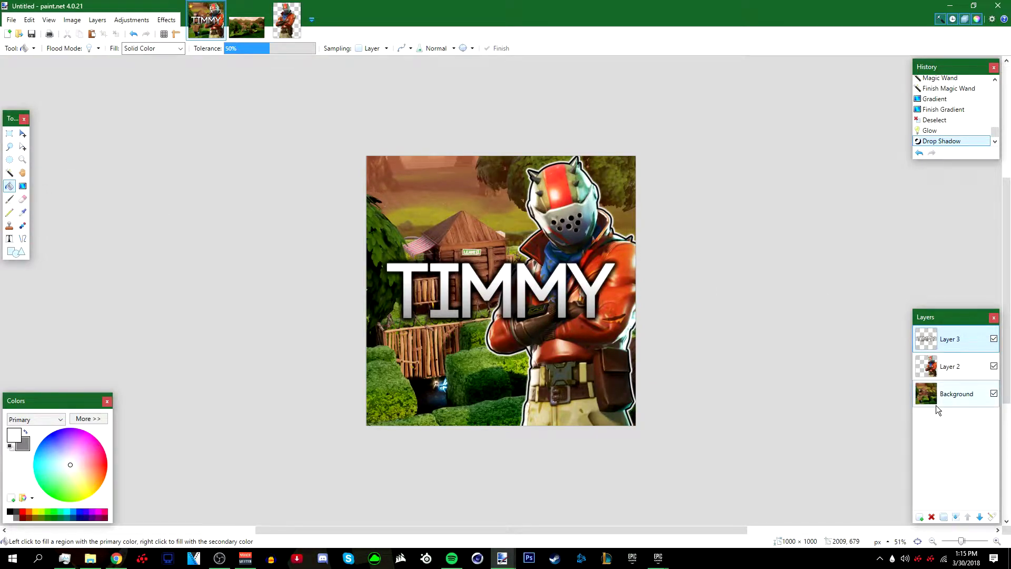
pyautogui.click(936, 405)
pyautogui.click(919, 516)
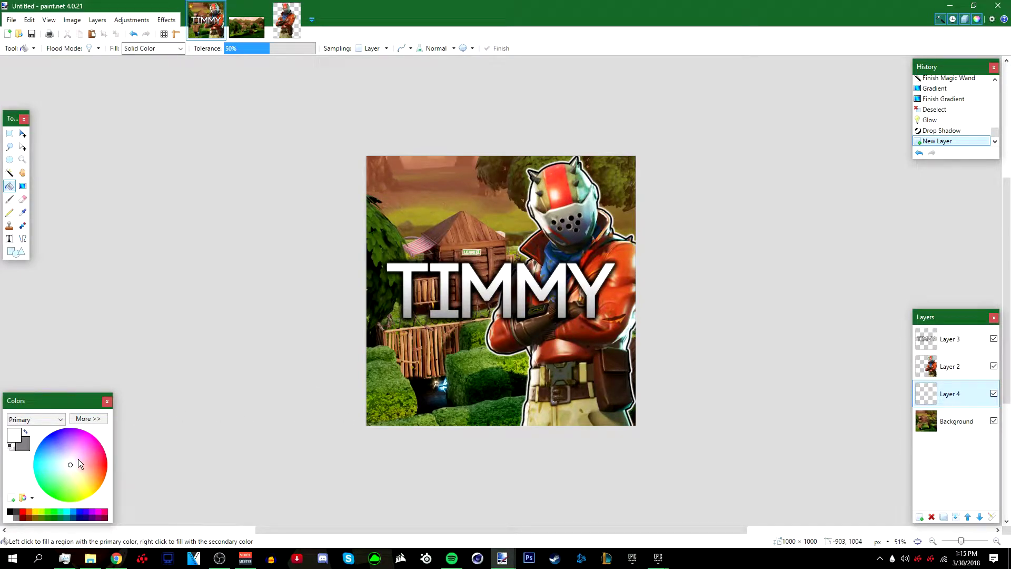
pyautogui.moveTo(68, 466); pyautogui.dragTo(106, 483)
pyautogui.click(494, 263)
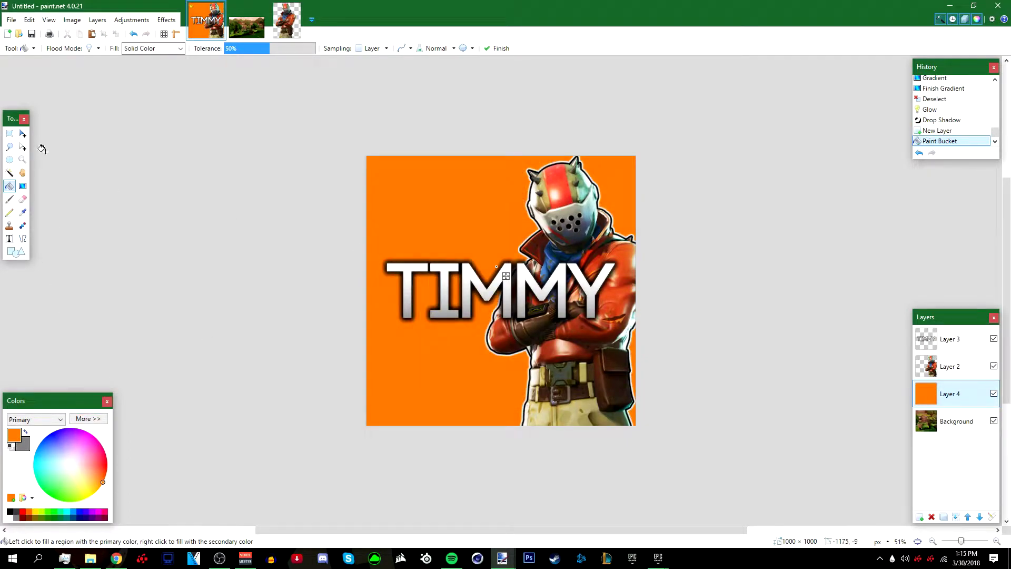
pyautogui.click(24, 136)
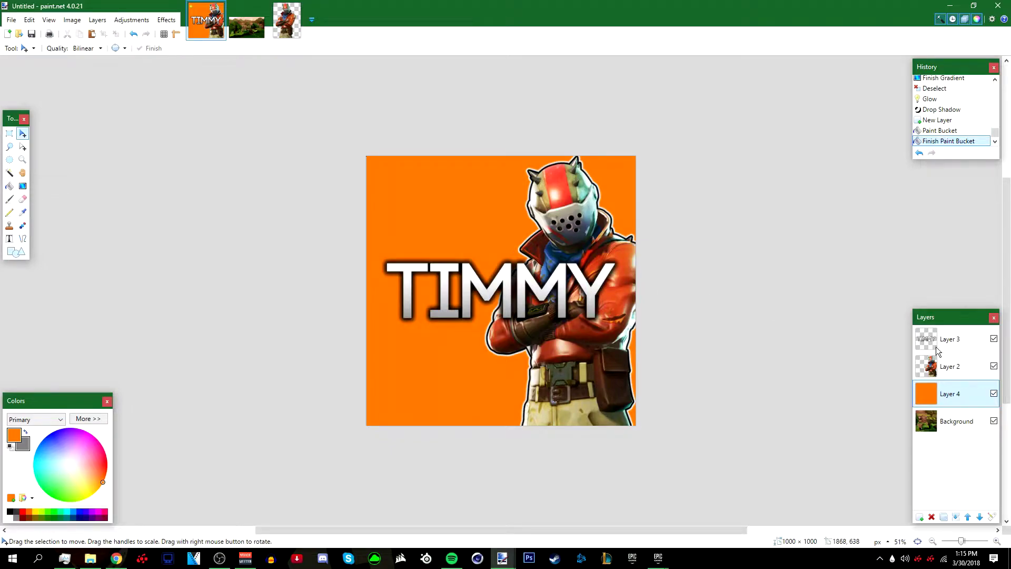
# Step: Switch Layer 4's blending mode from Normal to Overlay, then to Color Dodge
pyautogui.click(990, 517)
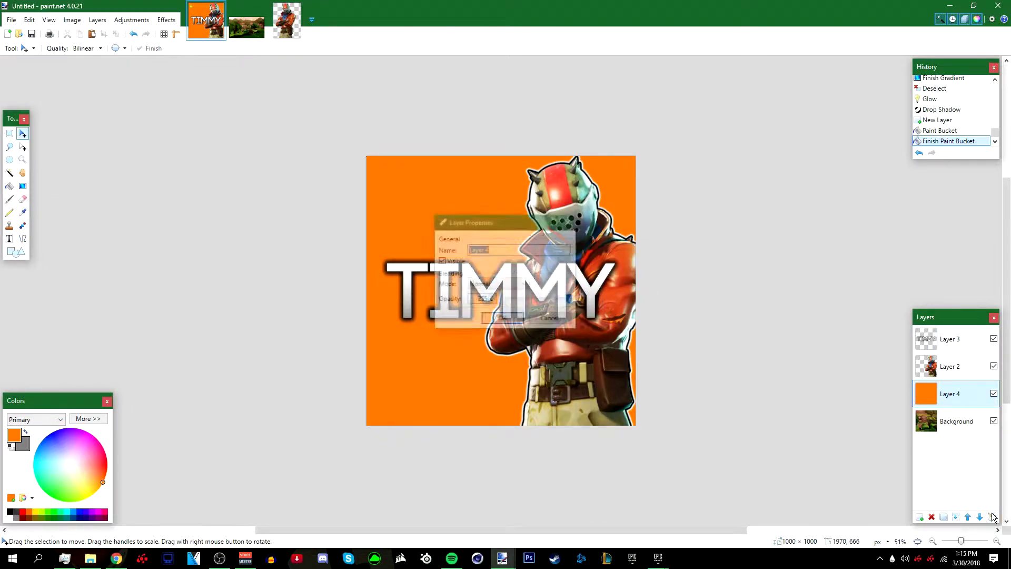
pyautogui.click(495, 287)
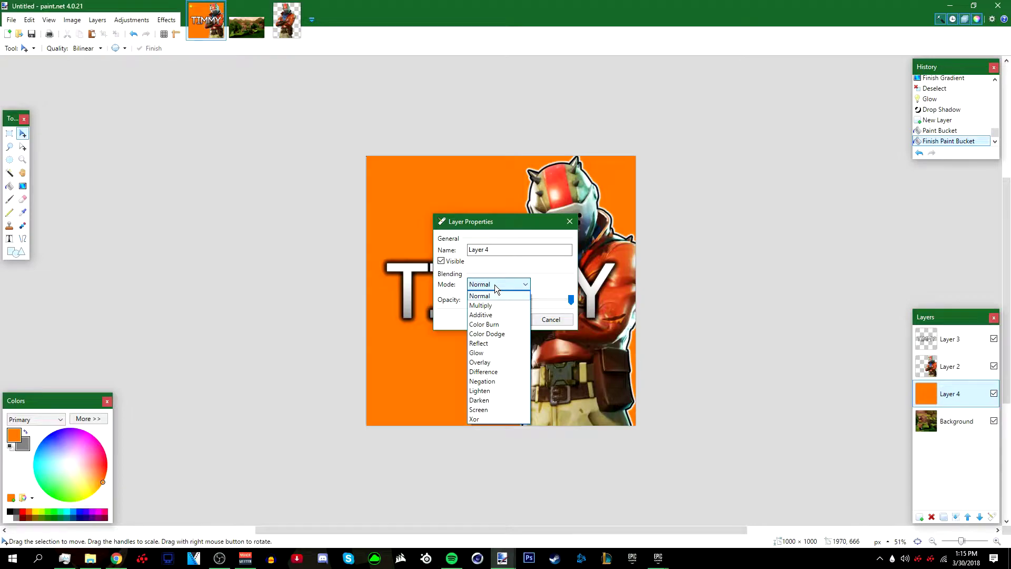
pyautogui.click(498, 367)
pyautogui.moveTo(501, 222); pyautogui.dragTo(686, 132)
pyautogui.click(684, 194)
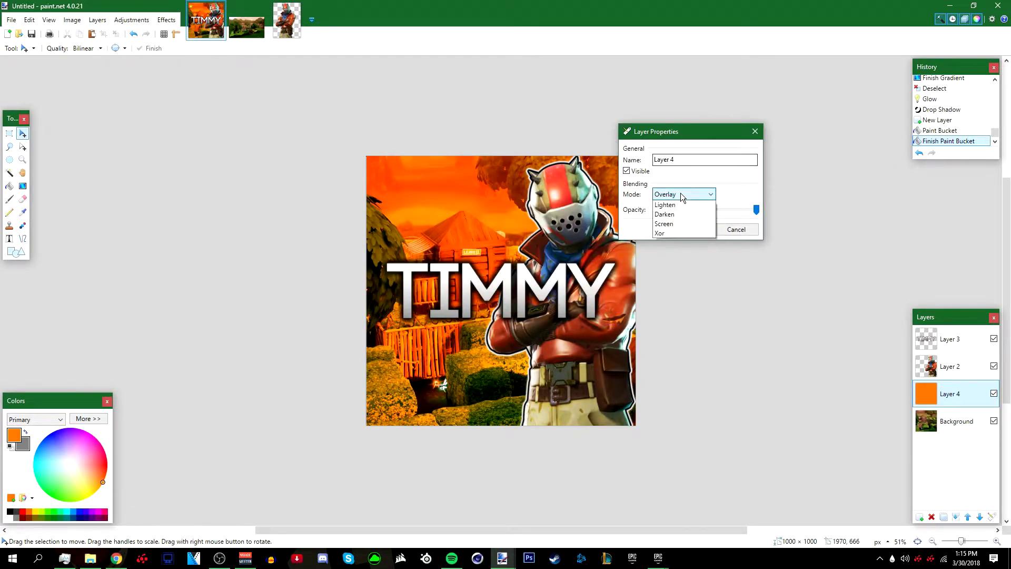
pyautogui.click(679, 243)
pyautogui.click(677, 196)
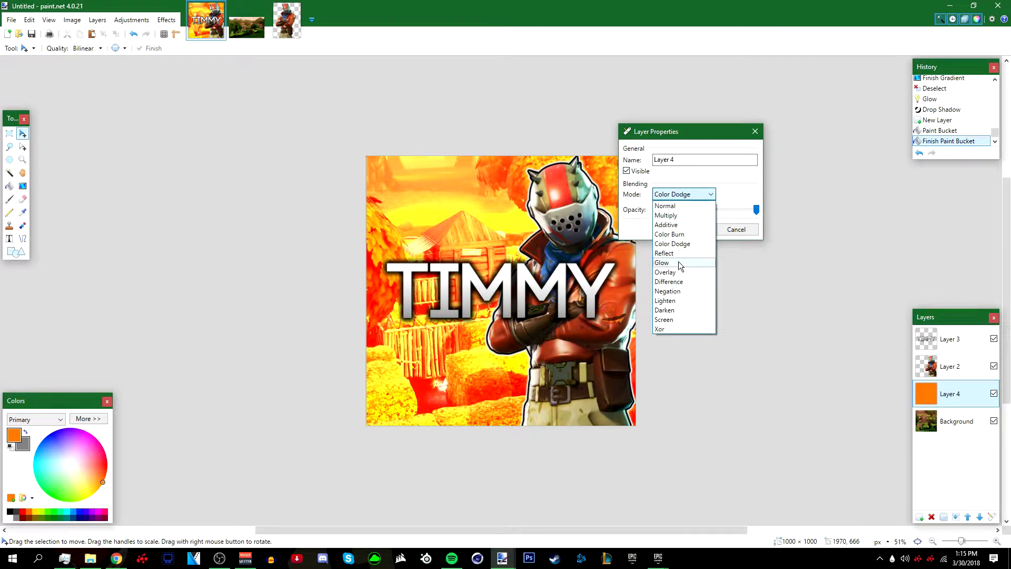